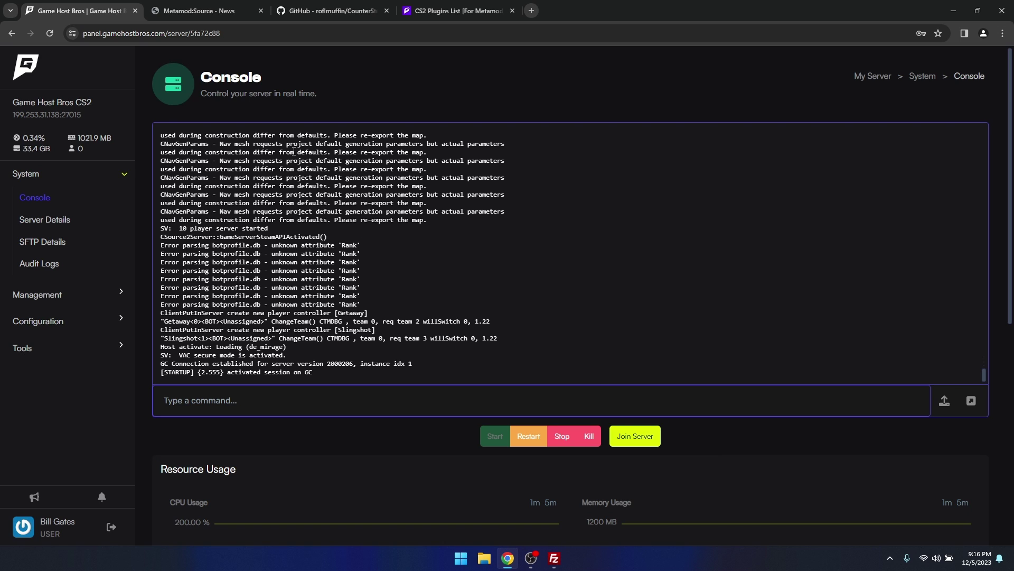
Download mmsource-2.0.0-git1271-linux.tar.gz from the Metamod:Source 2.x dev builds page.
{"action": "left_click", "coordinate": [219, 9]}
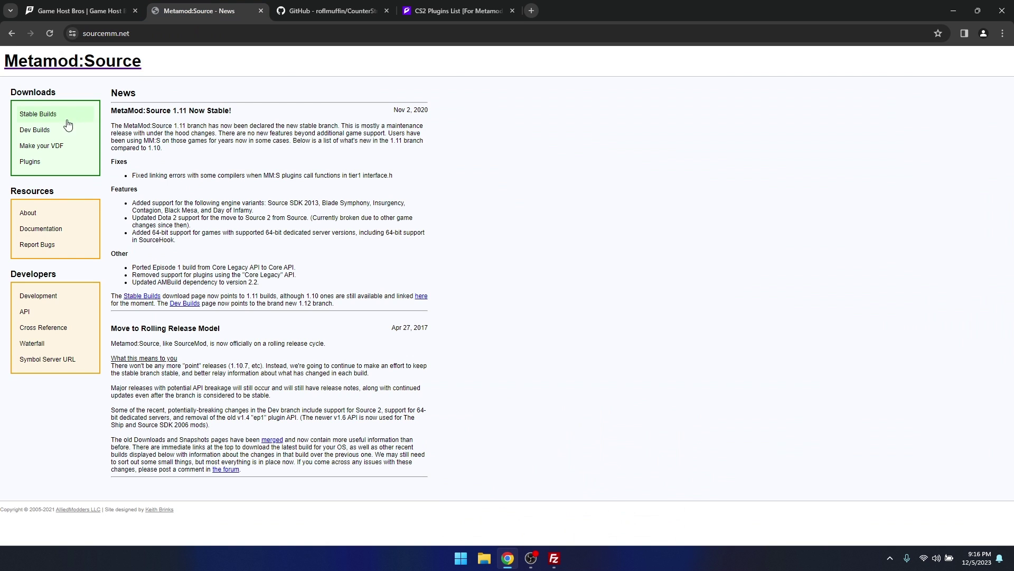
{"action": "left_click", "coordinate": [34, 130]}
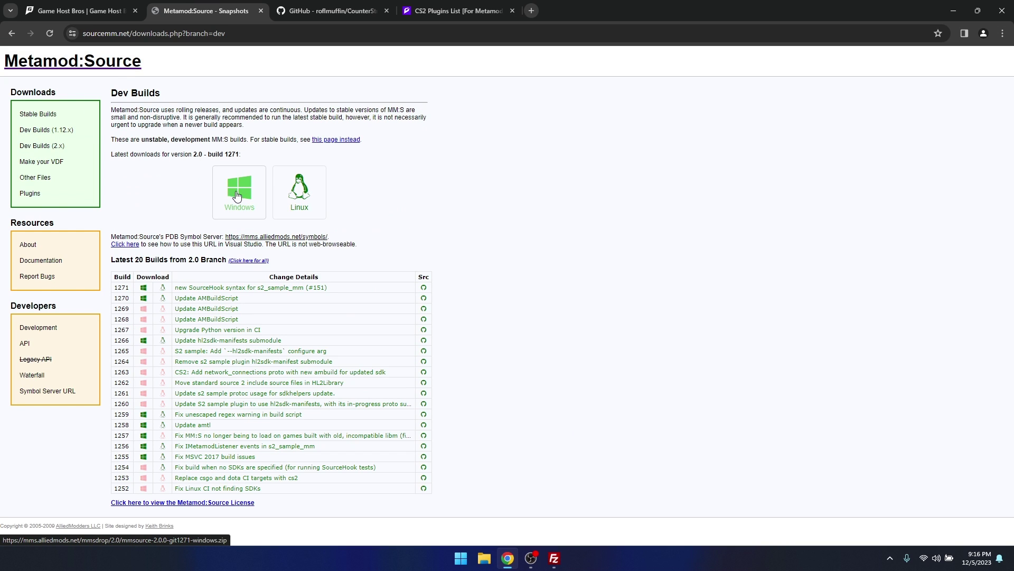
{"action": "left_click", "coordinate": [303, 196]}
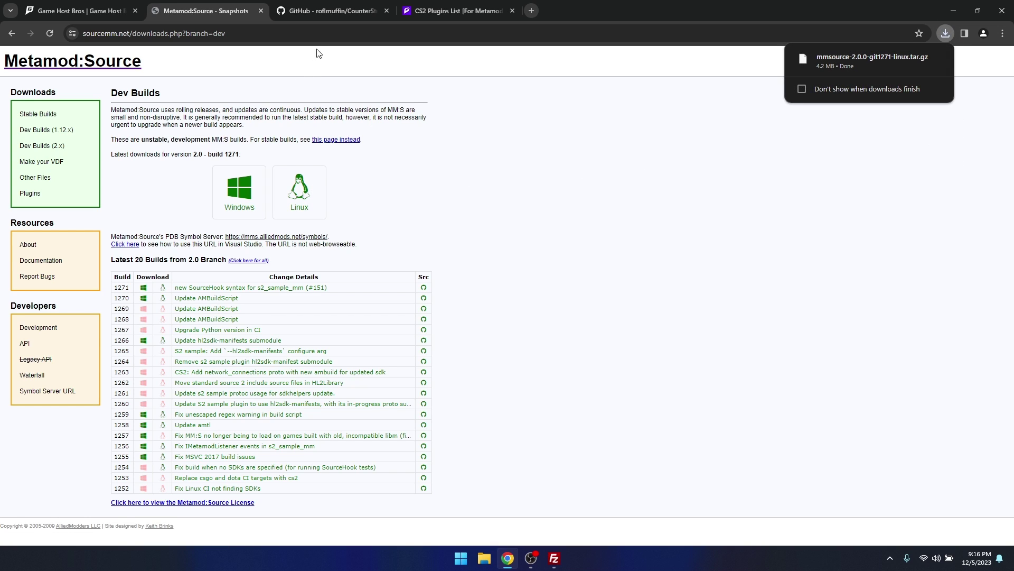
Download counterstrikesharp-with-runtime-build-109-linux from the CounterStrikeSharp v109 GitHub release.
{"action": "left_click", "coordinate": [338, 9]}
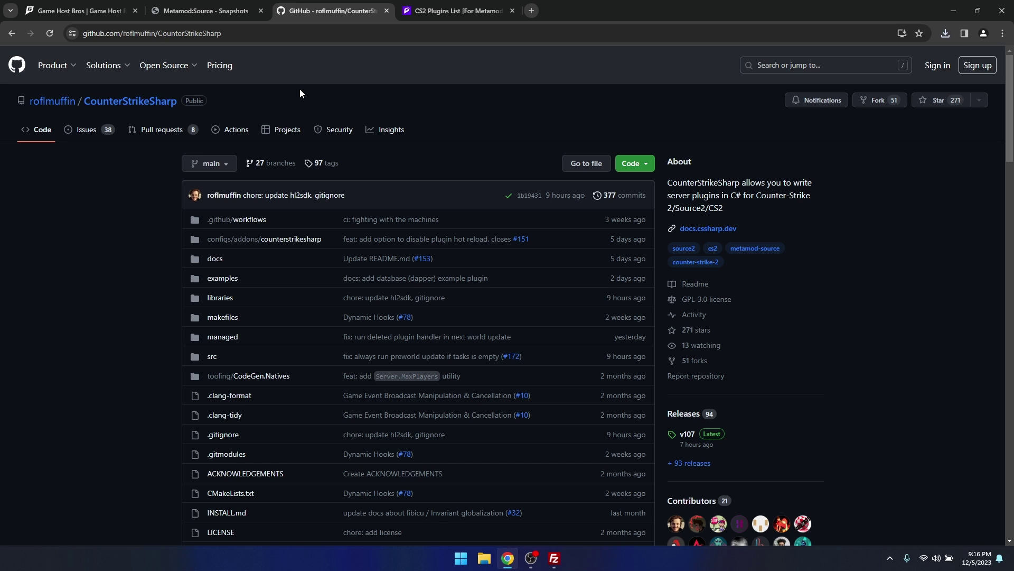
{"action": "left_click", "coordinate": [686, 419]}
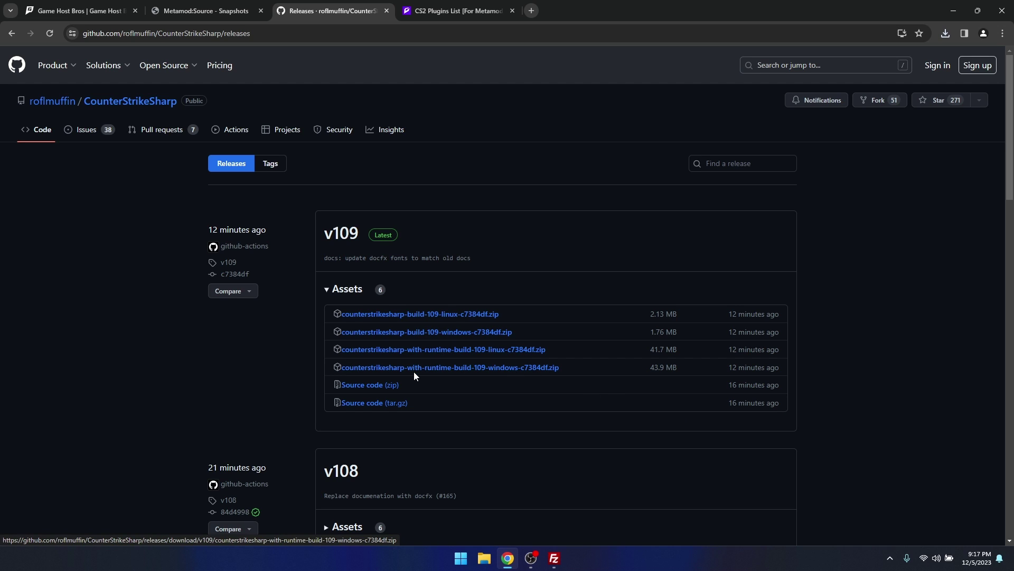
{"action": "left_click", "coordinate": [500, 350]}
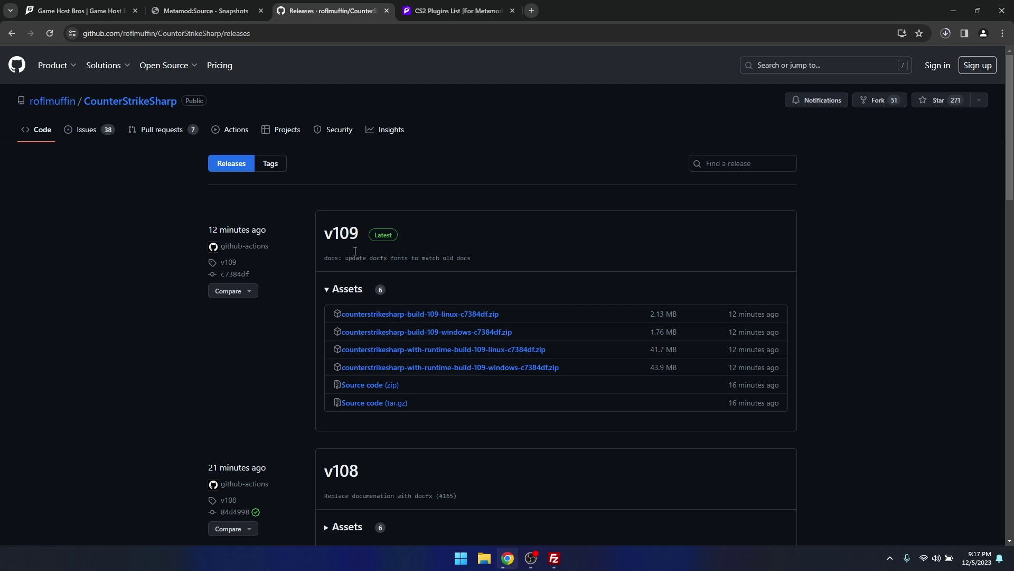
Open FileZilla and paste the panel's SFTP address into the Host field.
{"action": "left_click", "coordinate": [83, 12]}
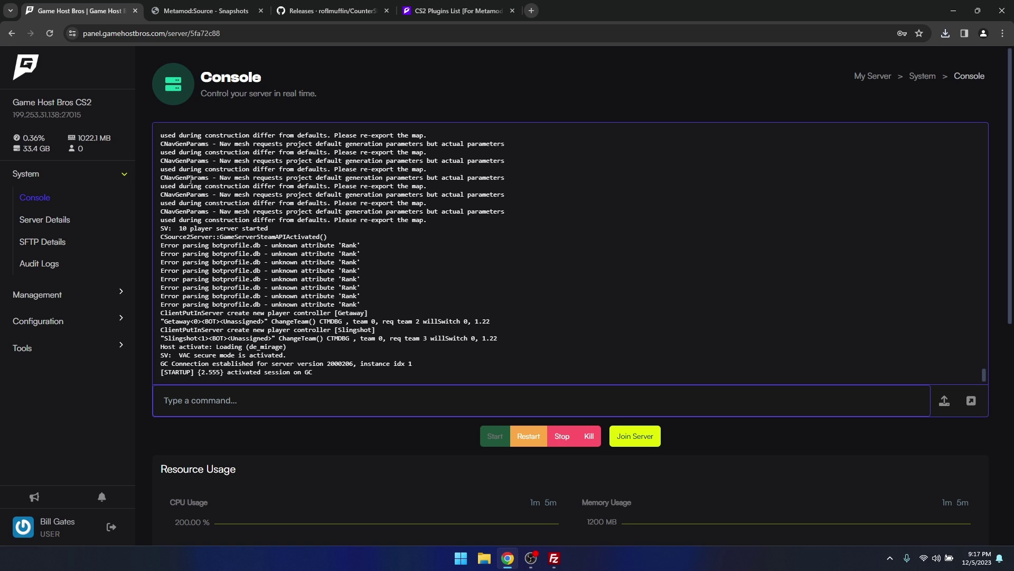
{"action": "left_click", "coordinate": [554, 558]}
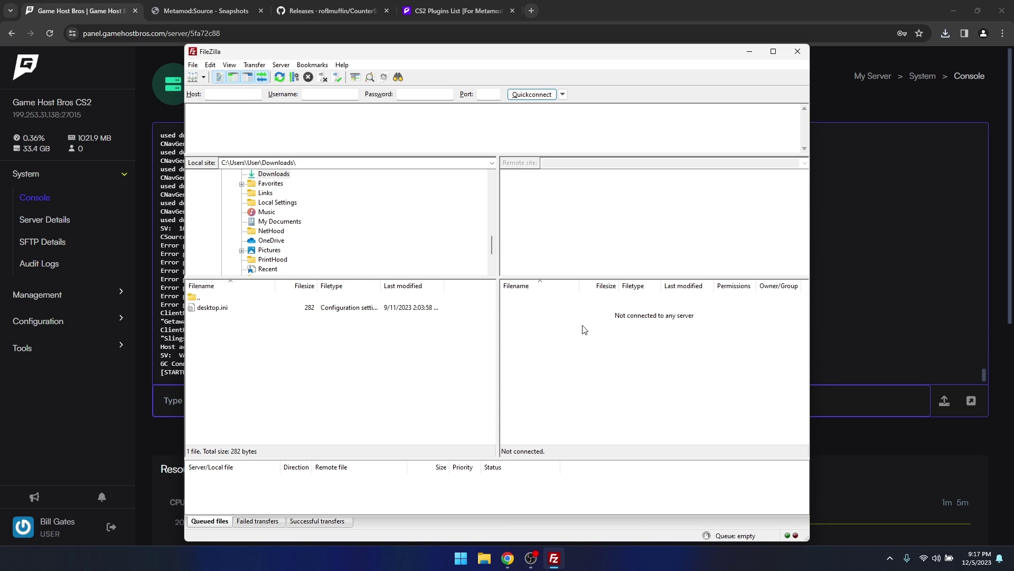
{"action": "left_click", "coordinate": [46, 243]}
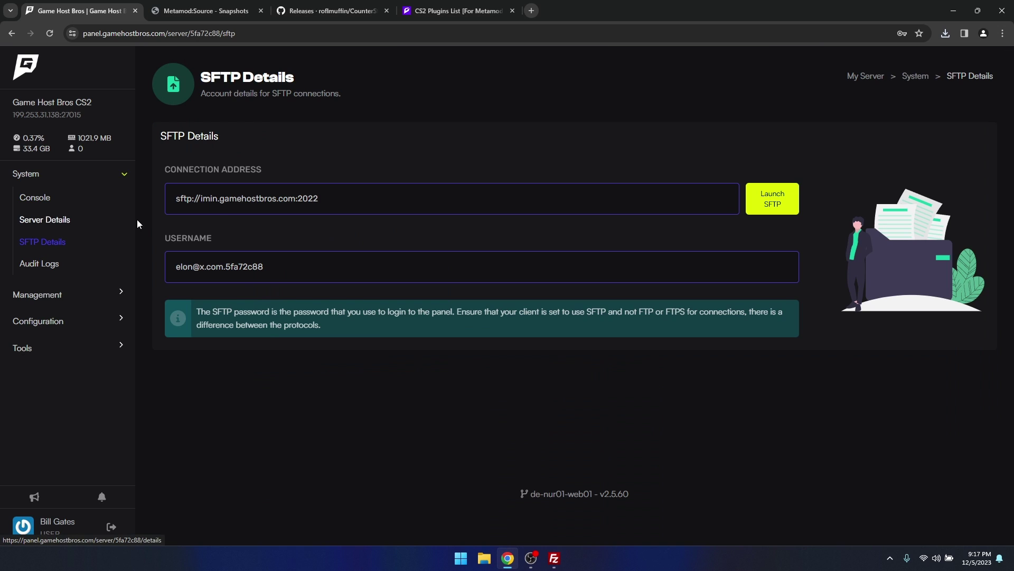
{"action": "left_click", "coordinate": [195, 198]}
{"action": "left_click", "coordinate": [554, 558]}
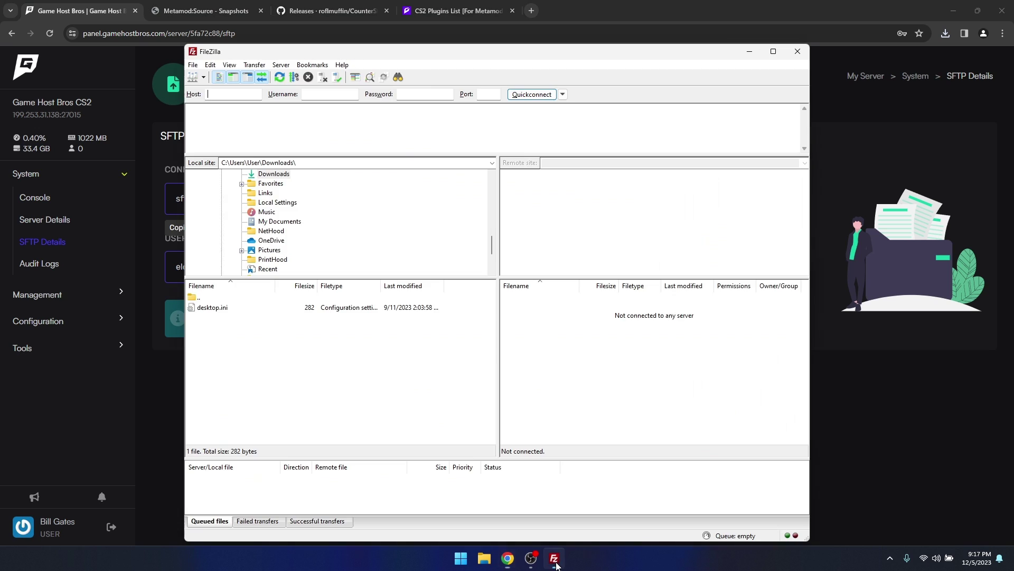
{"action": "left_click", "coordinate": [242, 96]}
{"action": "key", "text": "ctrl+v"}
Paste the SFTP username, enter the server password, and connect on port 2022.
{"action": "key", "text": "alt+Tab"}
{"action": "left_click", "coordinate": [196, 266]}
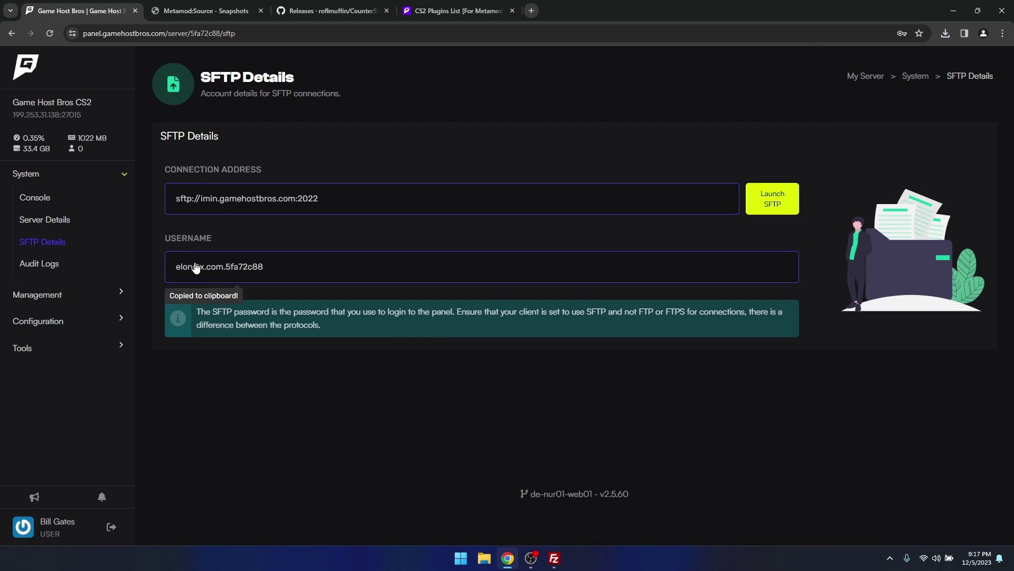
{"action": "left_click", "coordinate": [553, 558]}
{"action": "left_click", "coordinate": [331, 94]}
{"action": "key", "text": "ctrl+v"}
{"action": "left_click", "coordinate": [441, 93]}
{"action": "key", "text": "Return"}
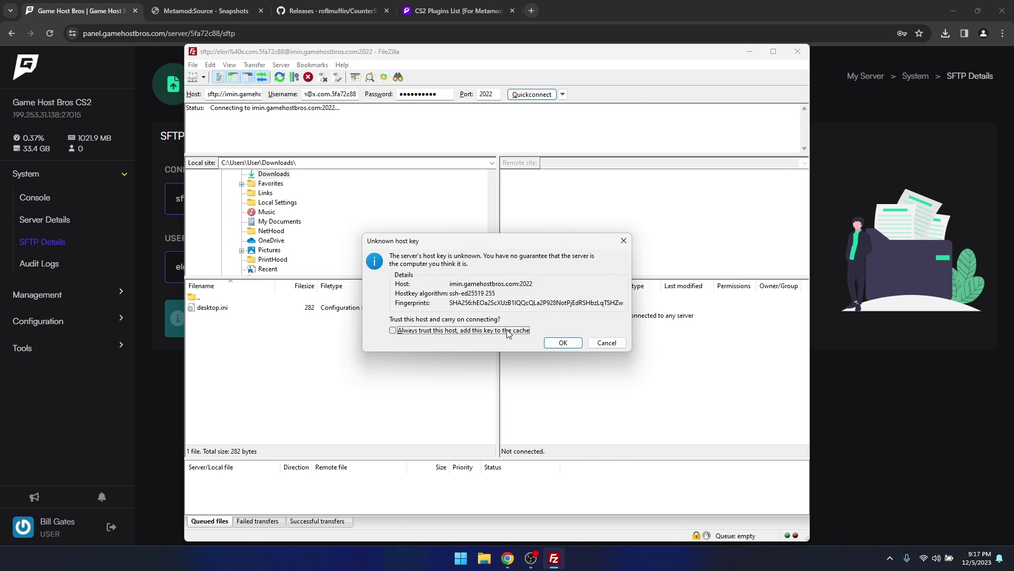
Always trust the server's host key and open the remote /game/csgo folder.
{"action": "left_click", "coordinate": [522, 331]}
{"action": "left_click", "coordinate": [564, 343]}
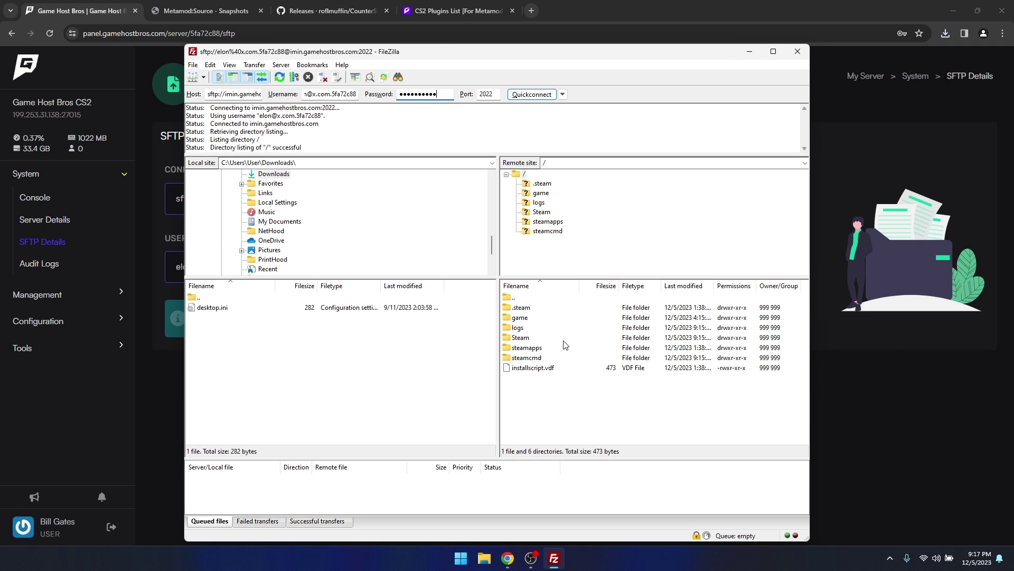
{"action": "left_click", "coordinate": [548, 394]}
{"action": "left_click", "coordinate": [521, 320]}
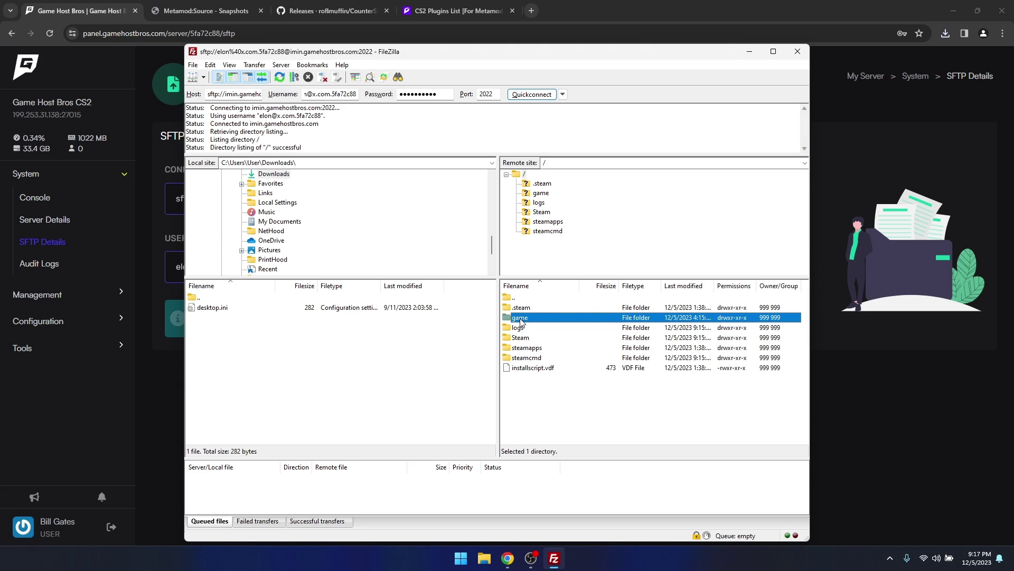
{"action": "double_click", "coordinate": [521, 319]}
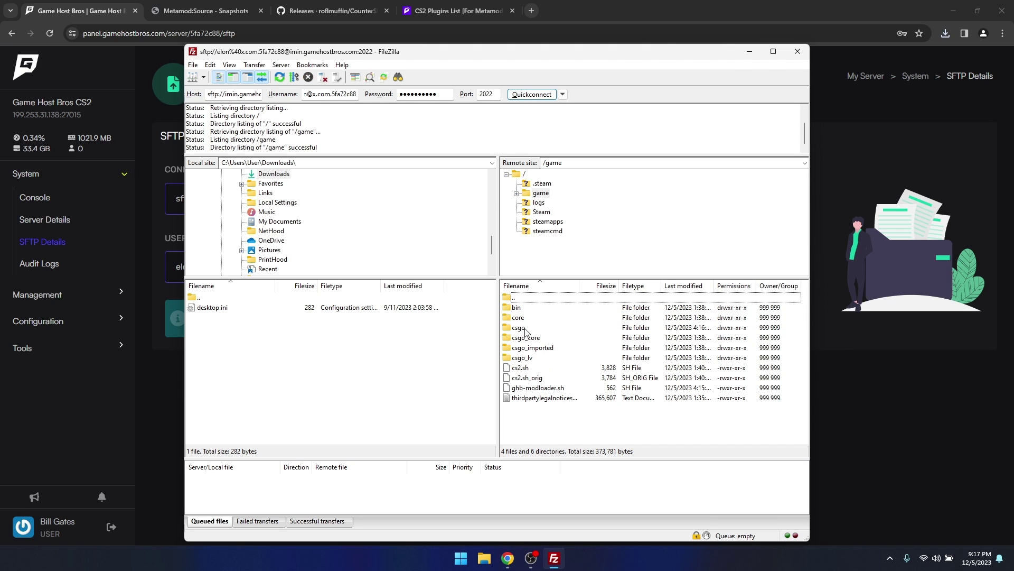
{"action": "left_click", "coordinate": [520, 327]}
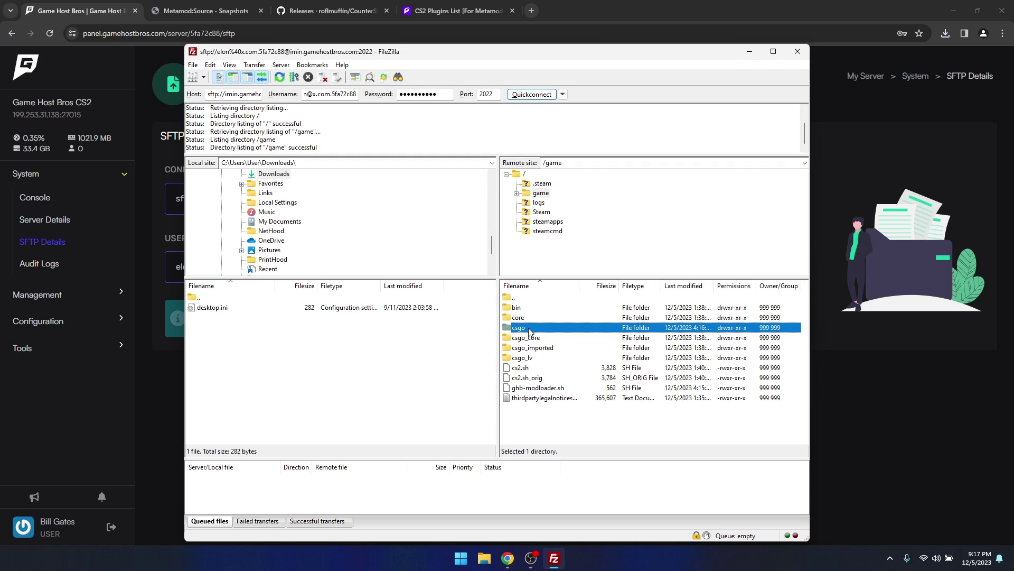
{"action": "double_click", "coordinate": [530, 331]}
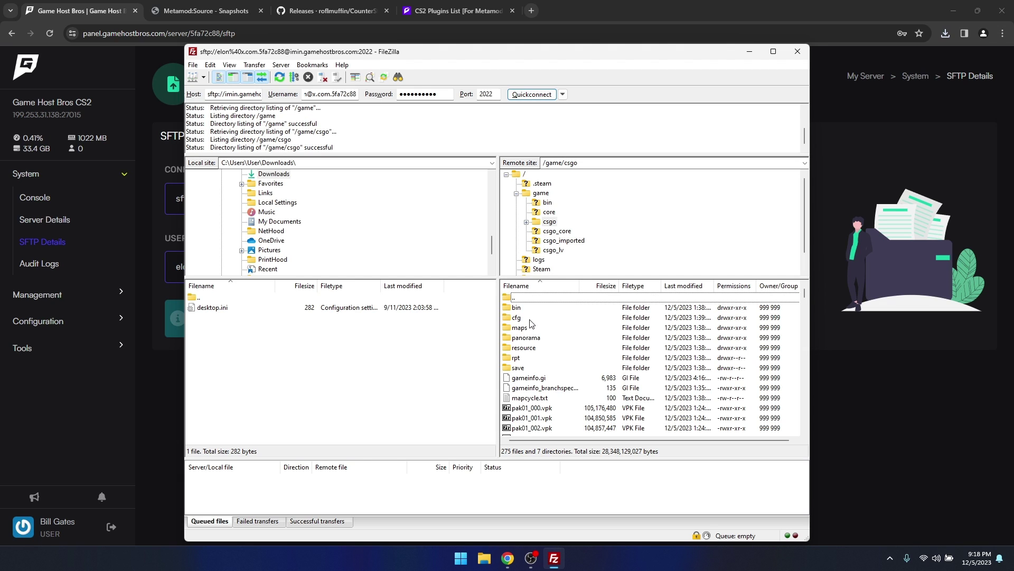
Browse the /game/csgo listing, selecting the maps and cfg folders.
{"action": "scroll", "coordinate": [531, 328], "scroll_direction": "down", "scroll_amount": 1}
{"action": "scroll", "coordinate": [531, 329], "scroll_direction": "up", "scroll_amount": 1}
{"action": "scroll", "coordinate": [533, 344], "scroll_direction": "down", "scroll_amount": 4}
{"action": "scroll", "coordinate": [533, 370], "scroll_direction": "down", "scroll_amount": 1}
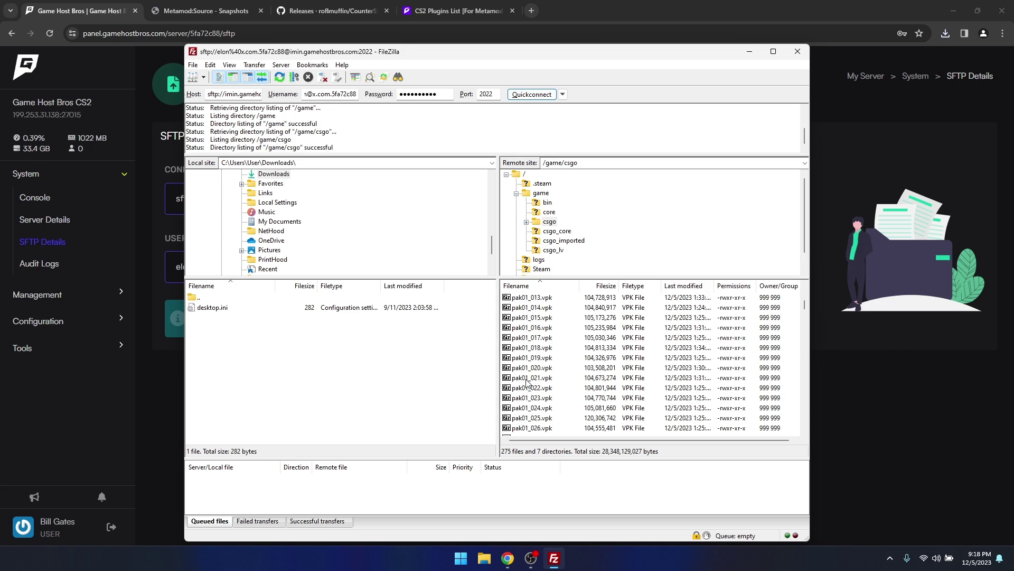
{"action": "scroll", "coordinate": [527, 382], "scroll_direction": "up", "scroll_amount": 5}
{"action": "left_click", "coordinate": [525, 331]}
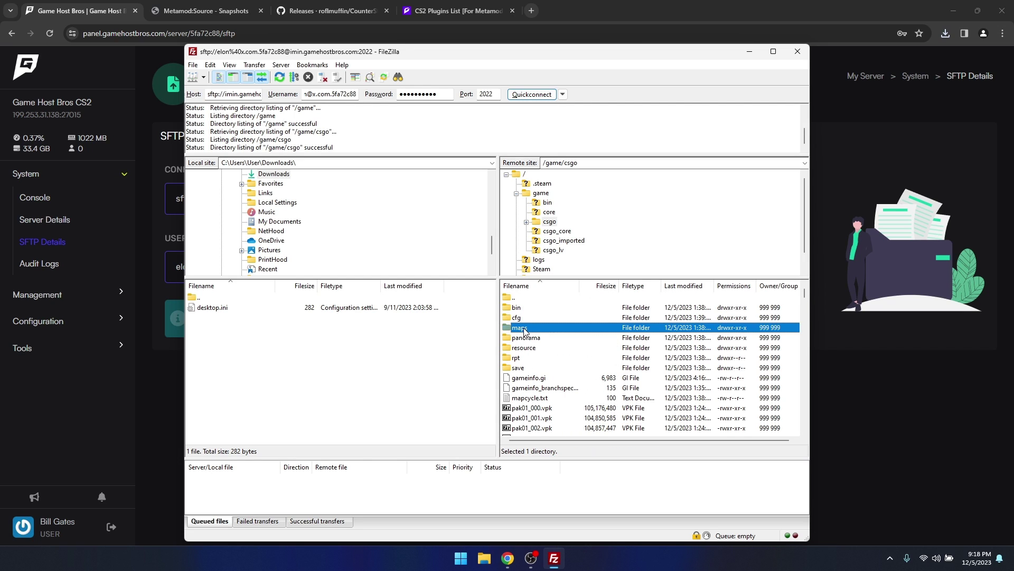
{"action": "left_click", "coordinate": [527, 319]}
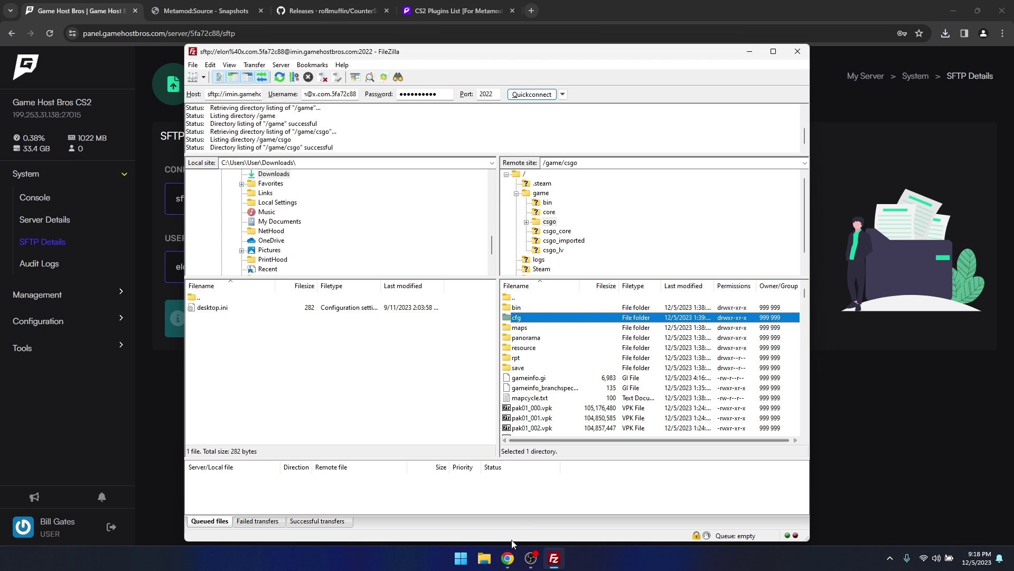
Extract the Metamod archive in Downloads into its own mmsource-2.0.0-git1271-linux folder.
{"action": "left_click", "coordinate": [483, 559]}
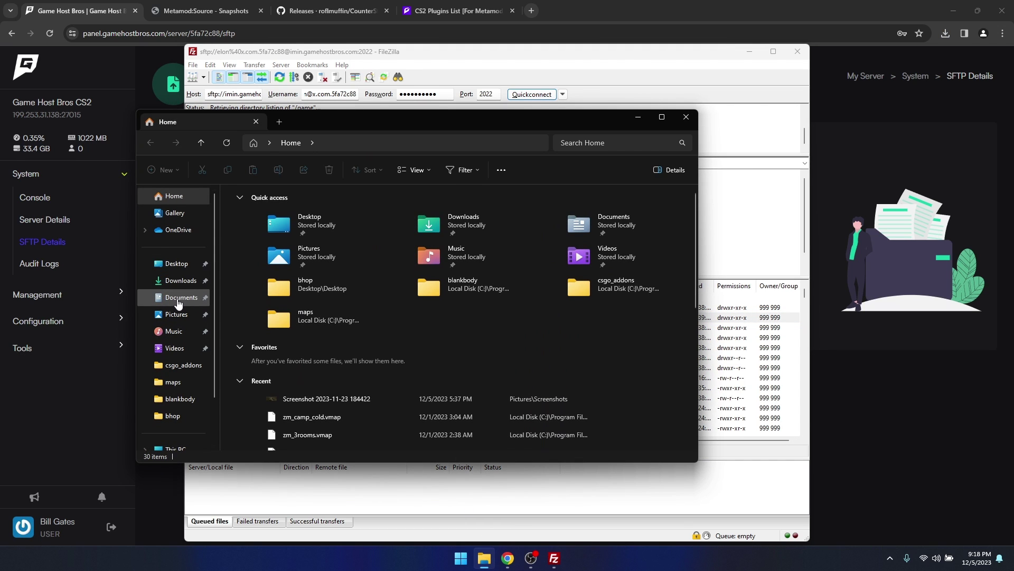
{"action": "left_click", "coordinate": [180, 281]}
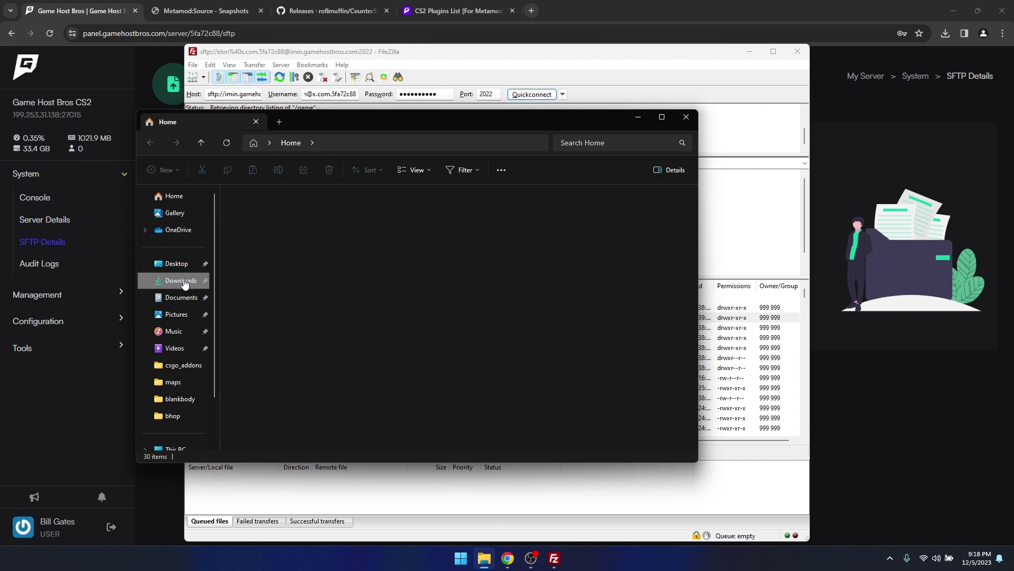
{"action": "left_click", "coordinate": [288, 239]}
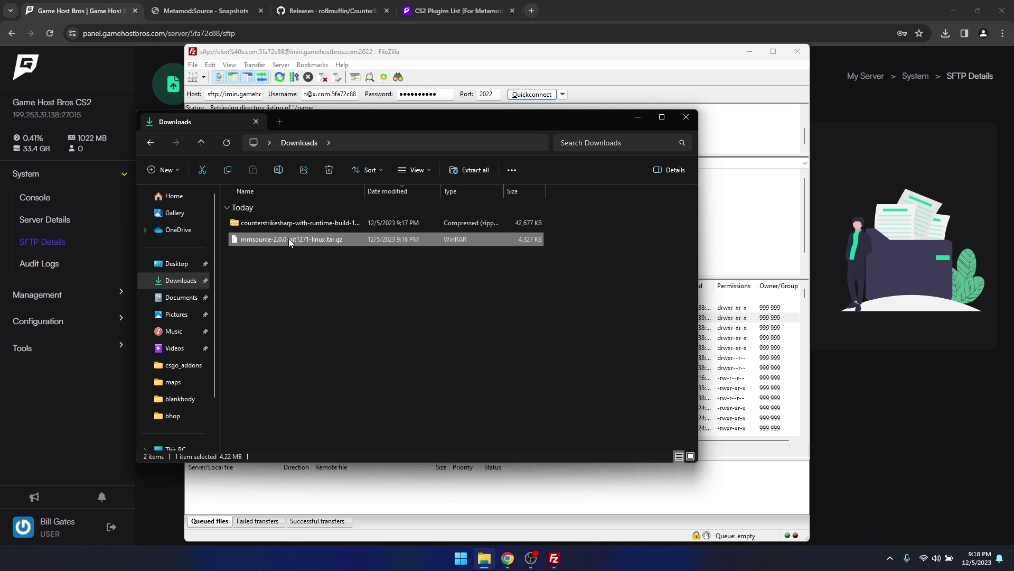
{"action": "right_click", "coordinate": [288, 239]}
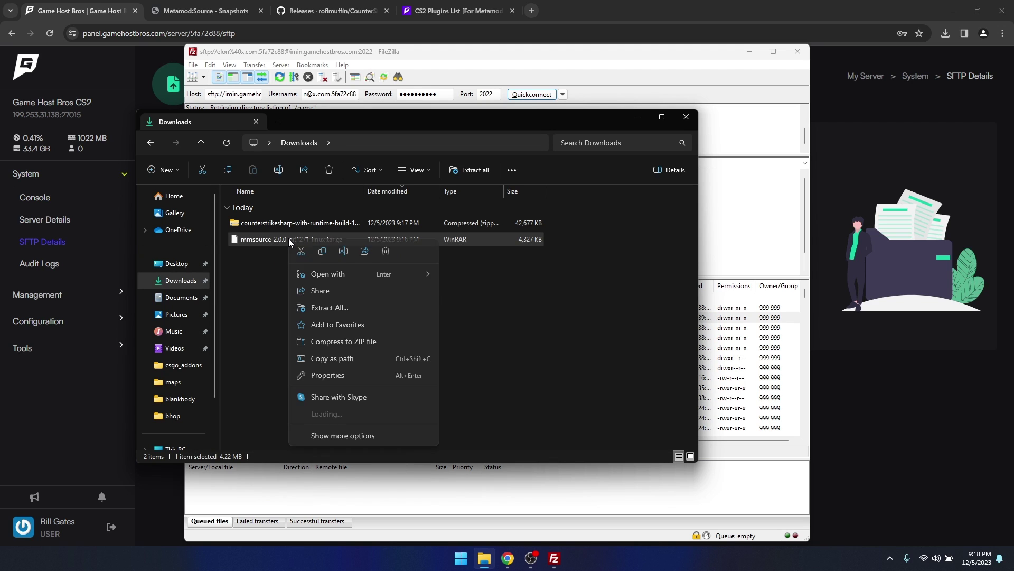
{"action": "left_click", "coordinate": [345, 305]}
{"action": "left_click", "coordinate": [602, 380]}
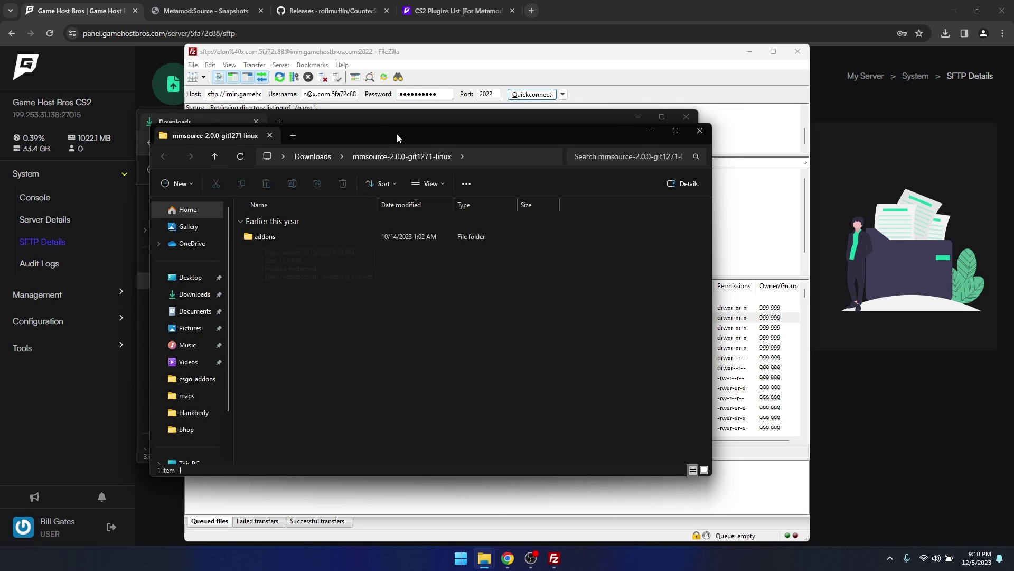
Arrange the mmsource folder window beside FileZilla's /game/csgo listing.
{"action": "left_click_drag", "start_coordinate": [397, 134], "coordinate": [278, 157]}
{"action": "left_click_drag", "start_coordinate": [493, 55], "coordinate": [601, 55]}
{"action": "left_click", "coordinate": [686, 400]}
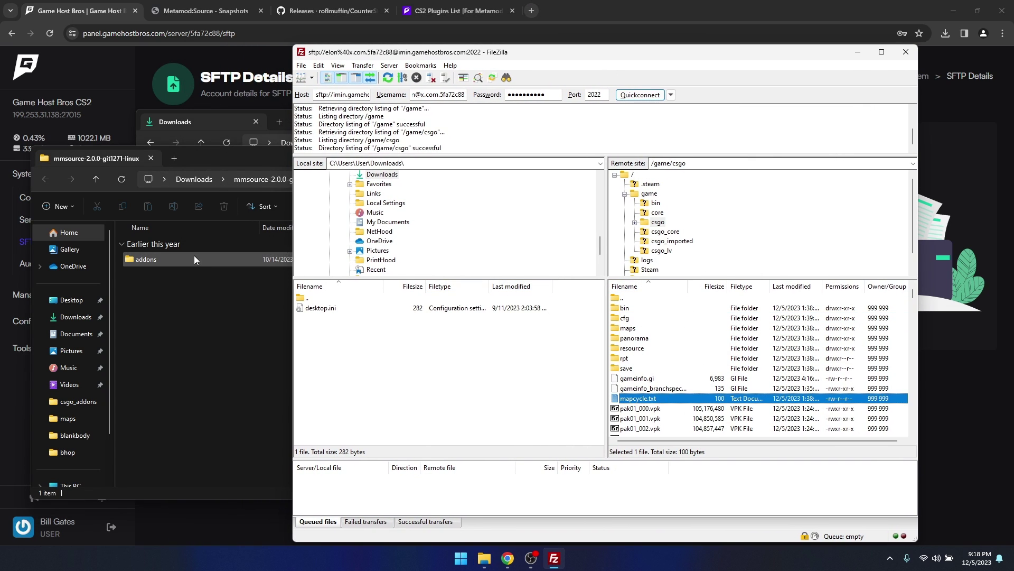
Upload the addons folder to /game/csgo and confirm it holds metamod, metamod.vdf and metamod_x64.vdf.
{"action": "left_click", "coordinate": [159, 260]}
{"action": "left_click_drag", "start_coordinate": [154, 258], "coordinate": [645, 416]}
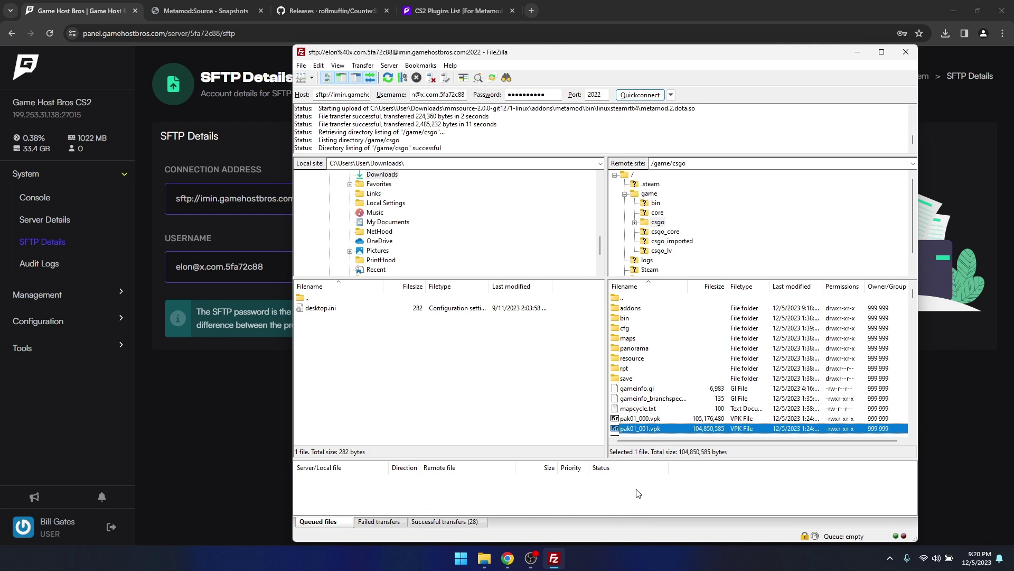
{"action": "left_click", "coordinate": [636, 311]}
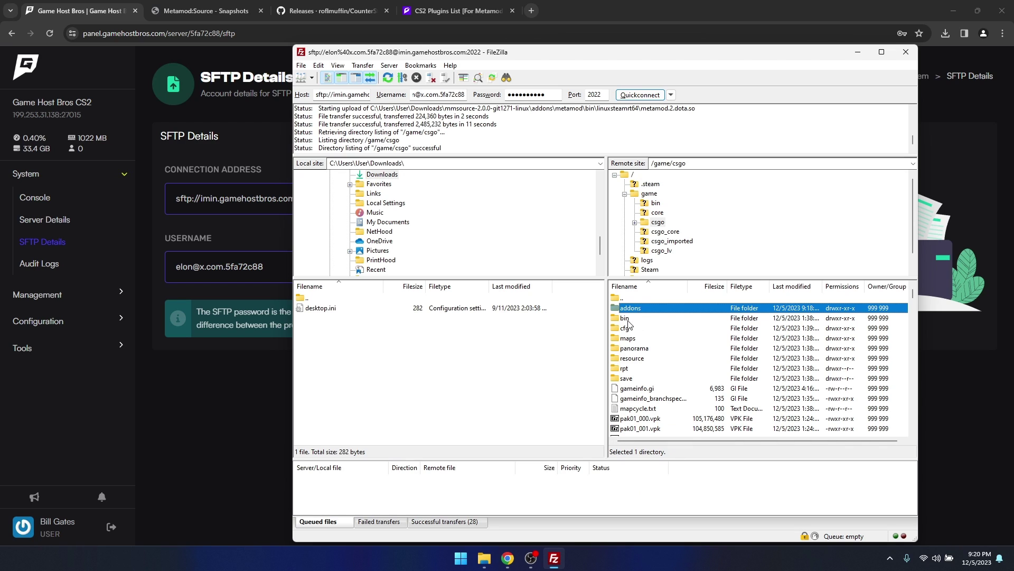
{"action": "double_click", "coordinate": [647, 311]}
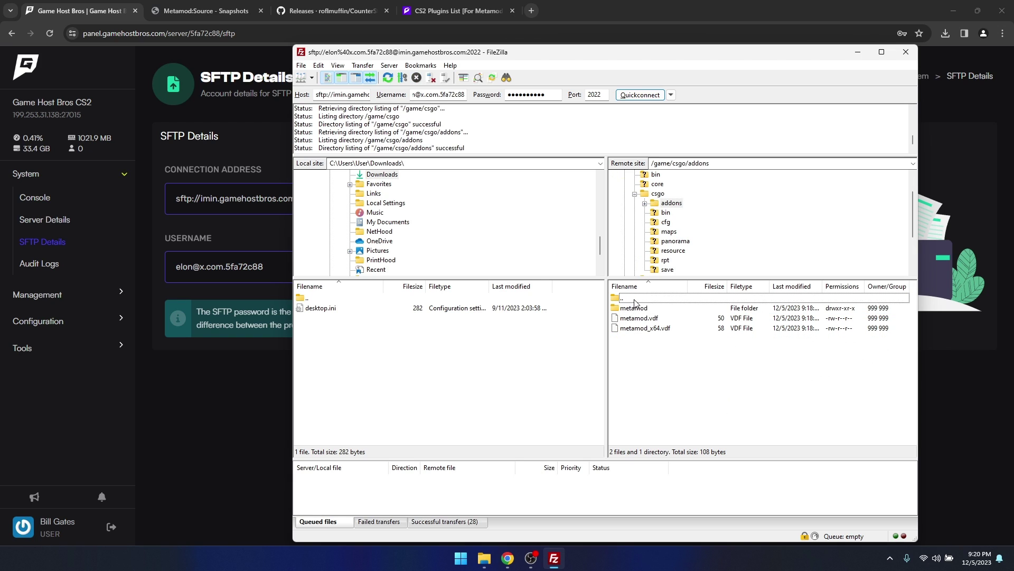
{"action": "double_click", "coordinate": [635, 299]}
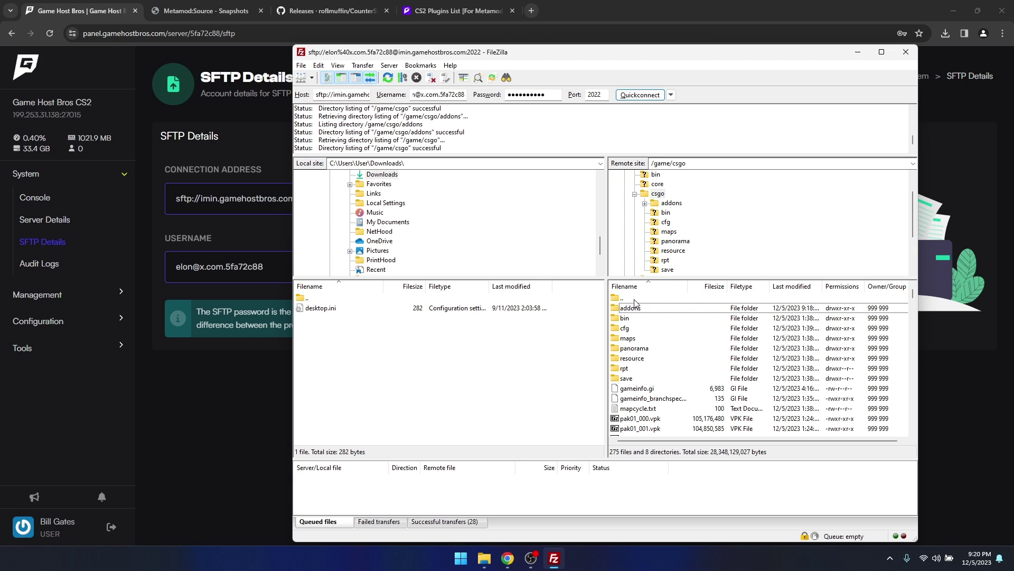
Open the server's gameinfo.gi through View/Edit, choosing Notepad as the editor.
{"action": "left_click", "coordinate": [649, 391]}
{"action": "right_click", "coordinate": [652, 391]}
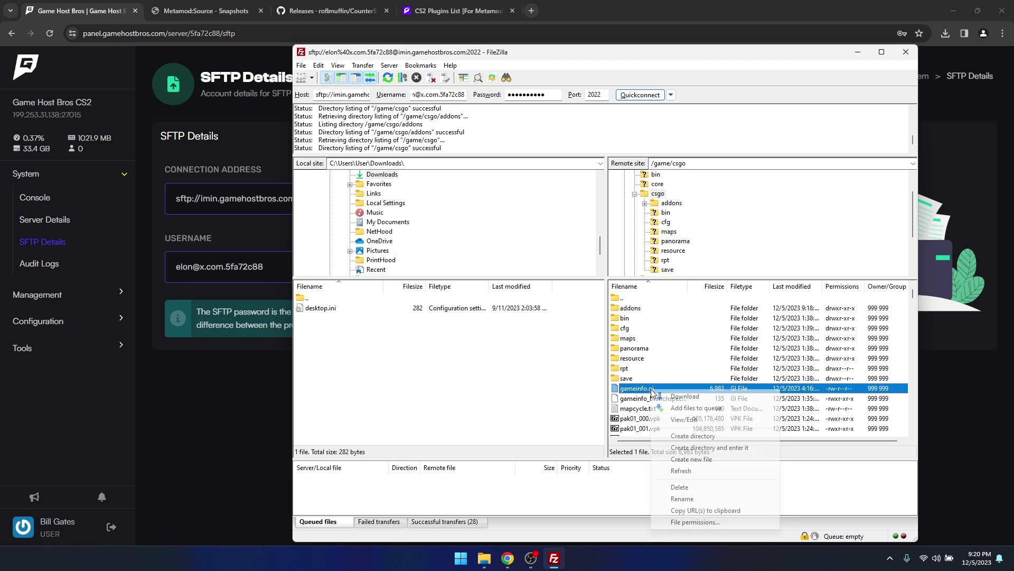
{"action": "left_click", "coordinate": [685, 419]}
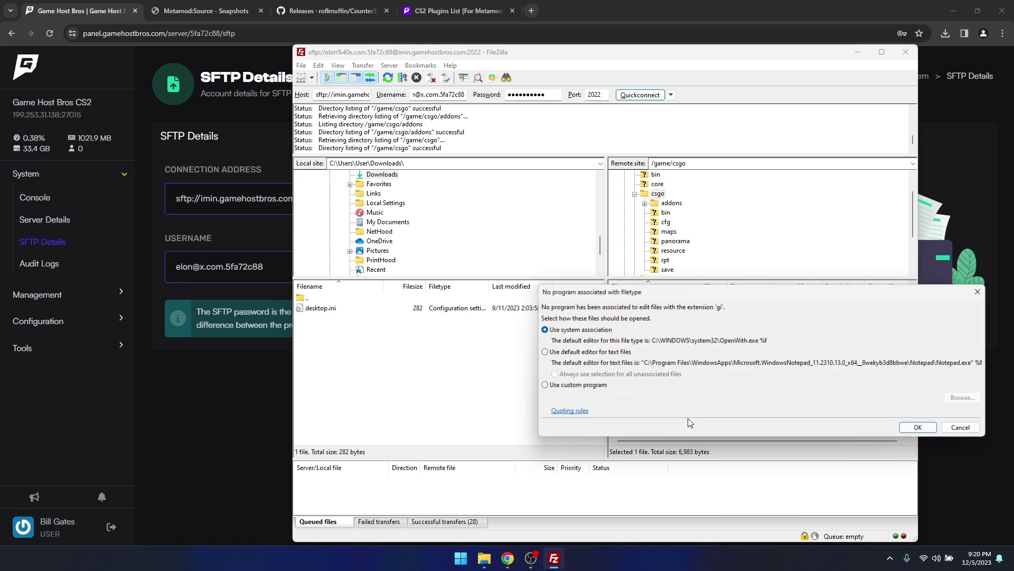
{"action": "left_click", "coordinate": [924, 430]}
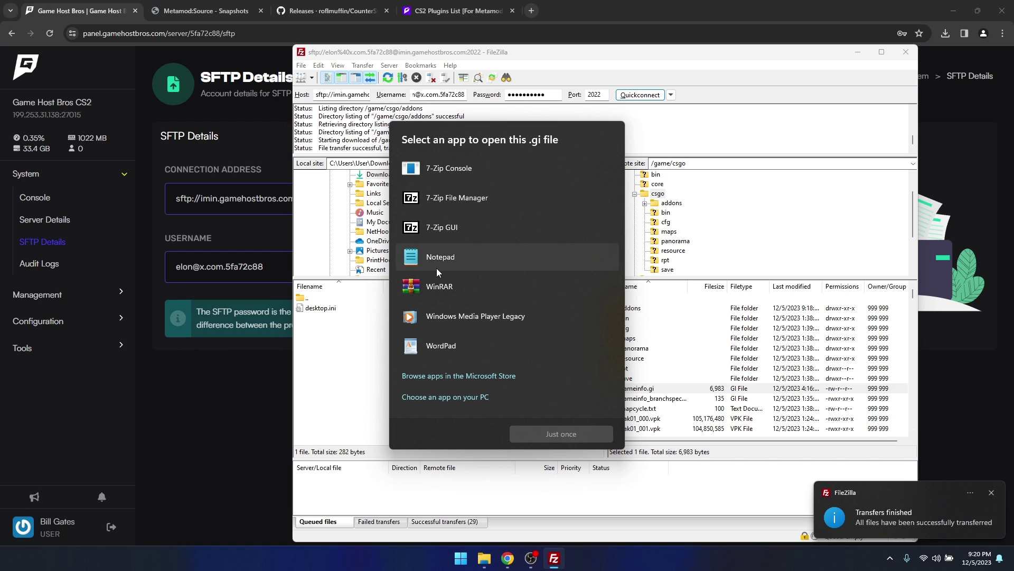
{"action": "left_click", "coordinate": [437, 257]}
Insert 'Game csgo/addons/metamod' on a new line below Game_LowViolence in gameinfo.gi.
{"action": "left_click", "coordinate": [560, 433]}
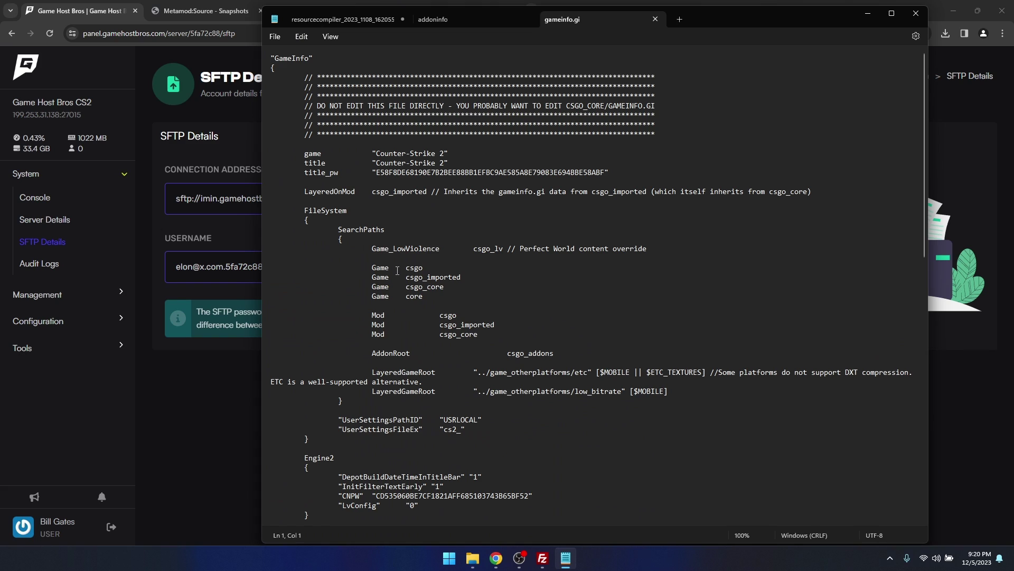
{"action": "left_click_drag", "start_coordinate": [370, 248], "coordinate": [440, 249]}
{"action": "left_click", "coordinate": [656, 247]}
{"action": "key", "text": "Return"}
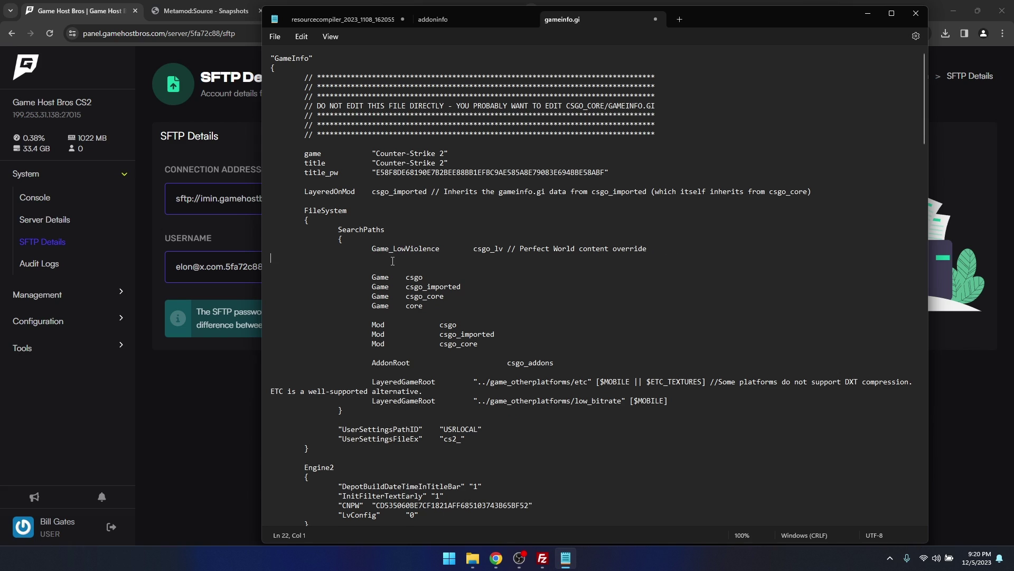
{"action": "type", "text": "Game    csgo/addons/metamod"}
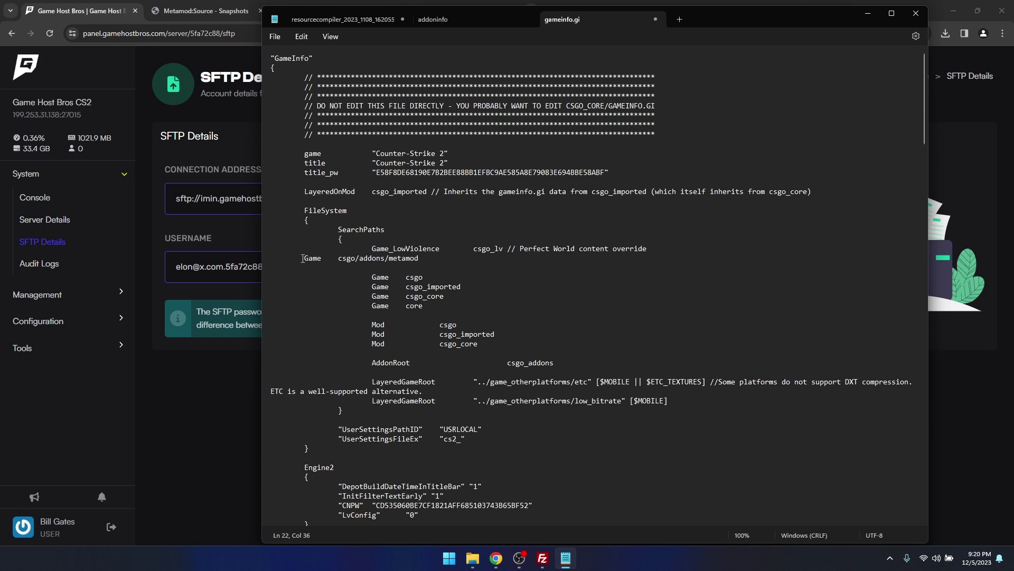
Align the metamod line with the other search paths, then save and upload gameinfo.gi.
{"action": "left_click", "coordinate": [302, 256]}
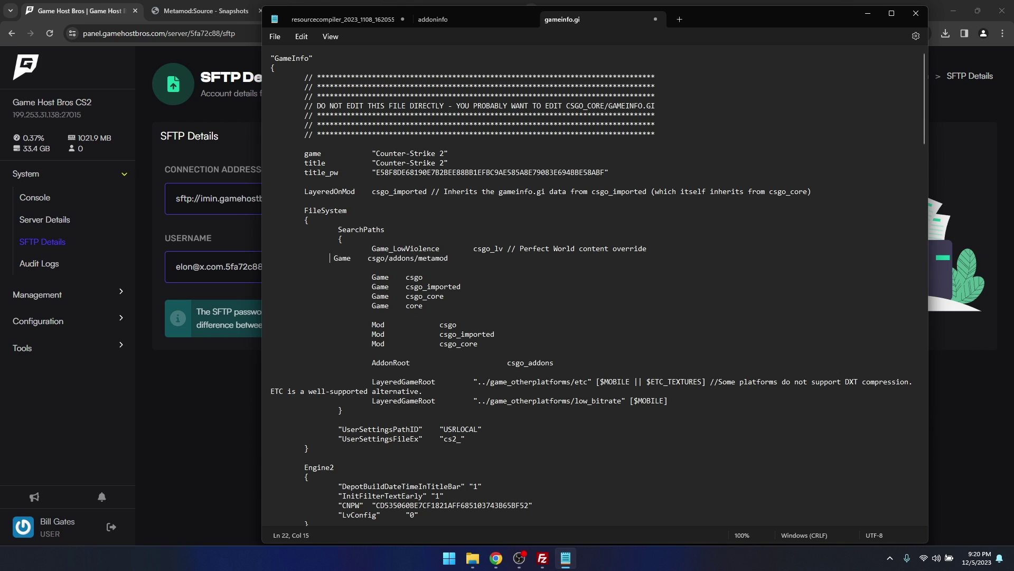
{"action": "left_click_drag", "start_coordinate": [368, 258], "coordinate": [489, 258]}
{"action": "left_click", "coordinate": [488, 258]}
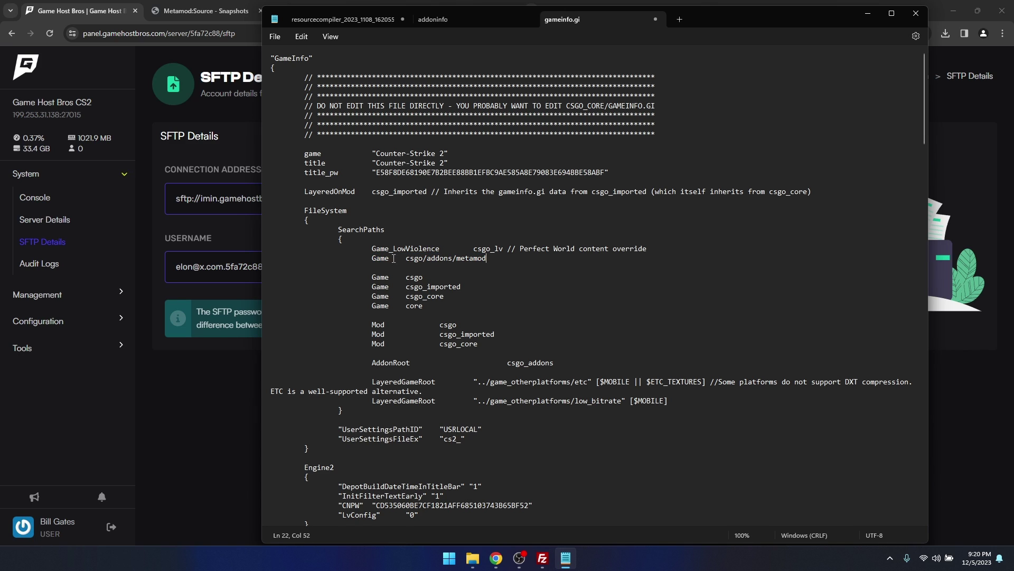
{"action": "left_click_drag", "start_coordinate": [487, 259], "coordinate": [370, 260]}
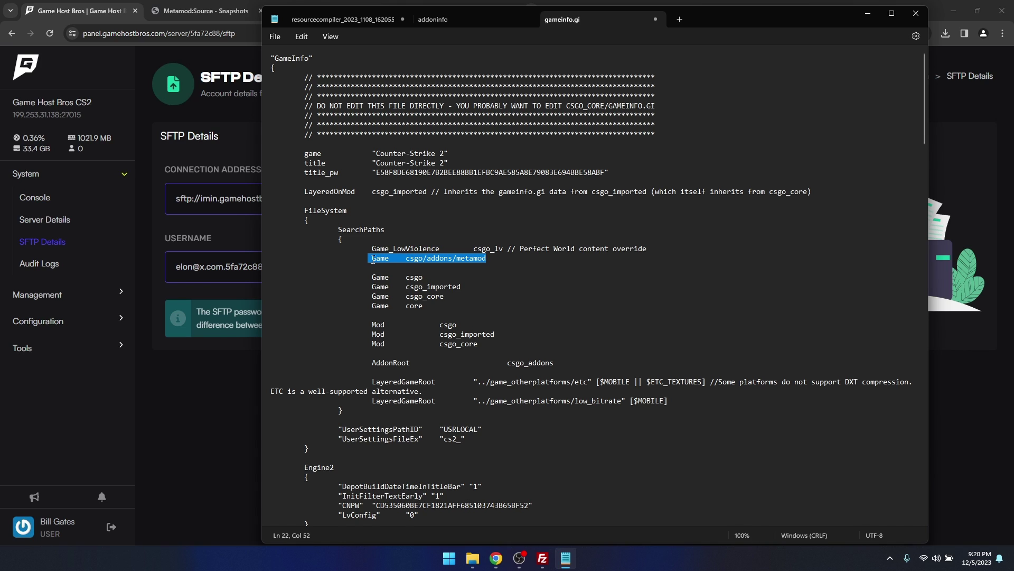
{"action": "left_click", "coordinate": [373, 259]}
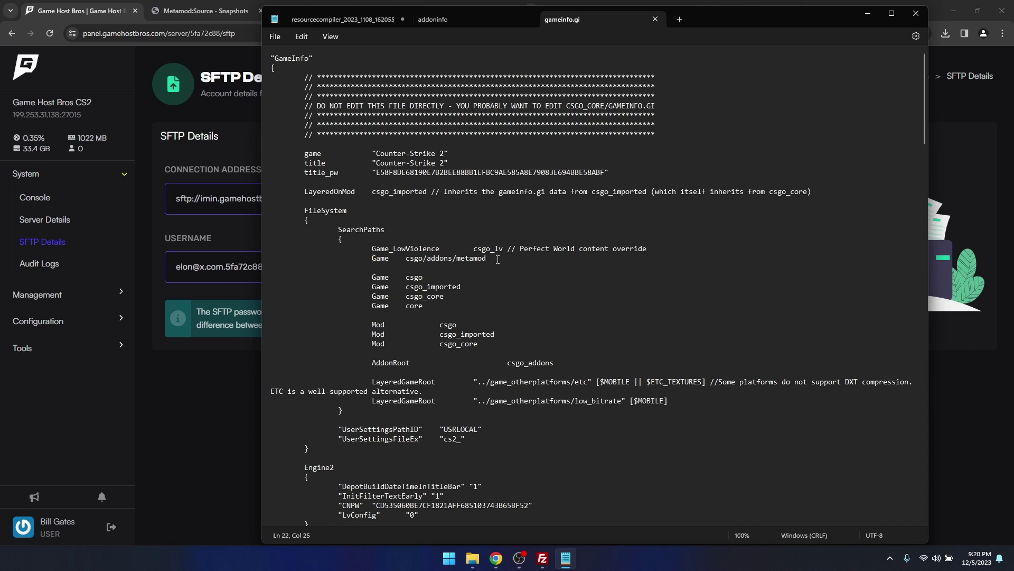
{"action": "left_click", "coordinate": [917, 13]}
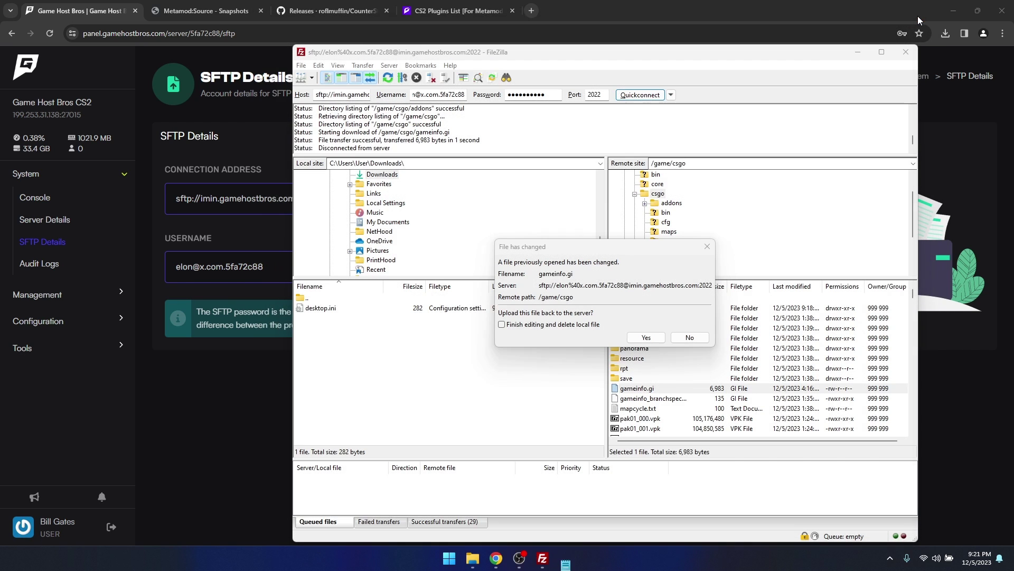
{"action": "left_click", "coordinate": [646, 337]}
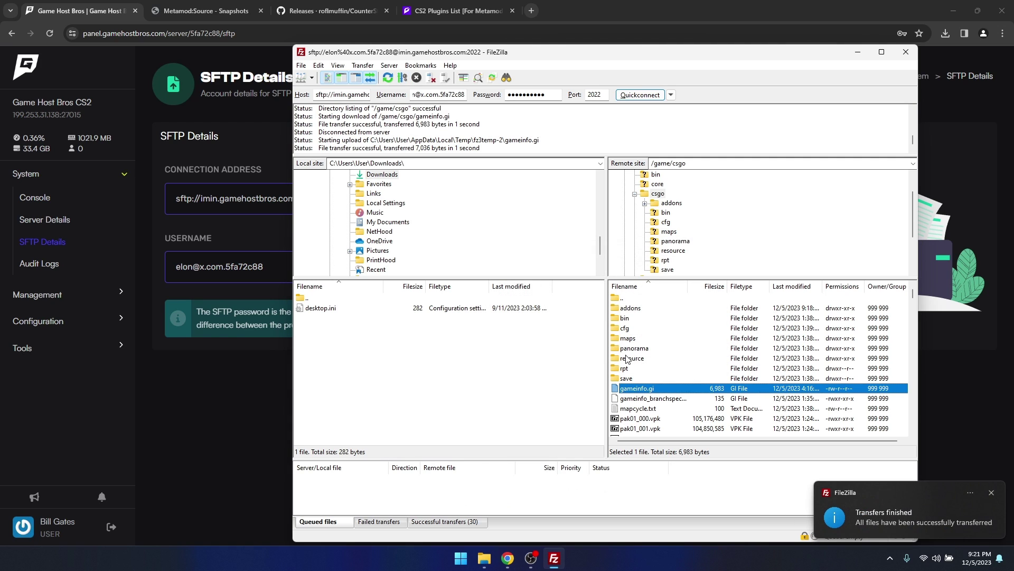
Restart the server from the Console and run meta to confirm the Metamod:Source menu appears.
{"action": "left_click", "coordinate": [228, 417]}
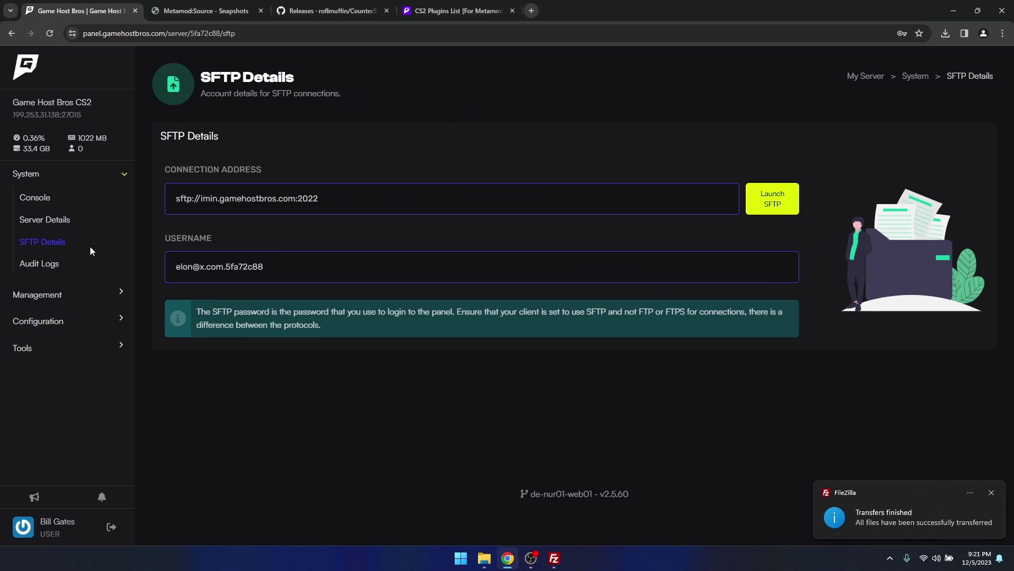
{"action": "left_click", "coordinate": [45, 200]}
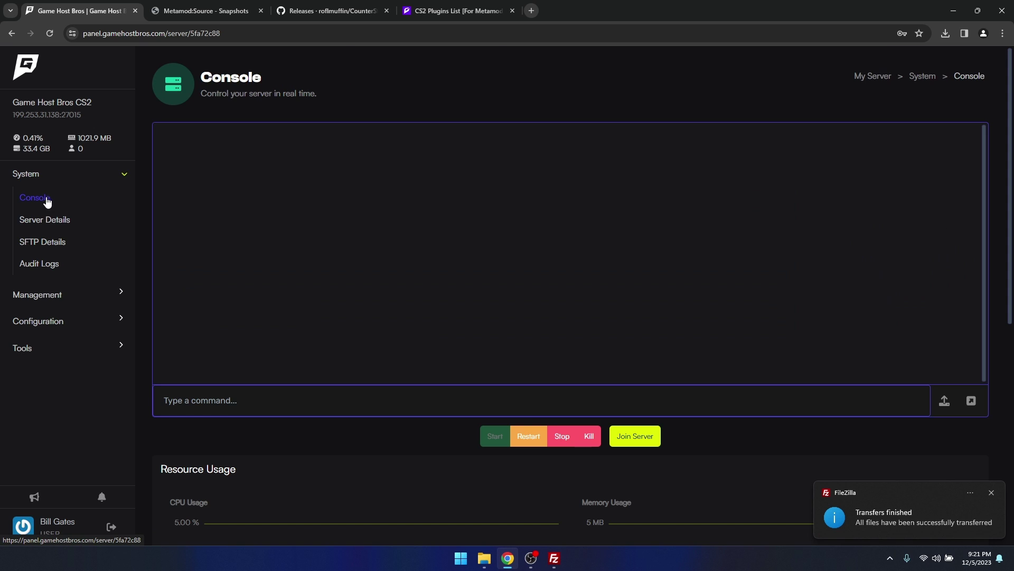
{"action": "left_click", "coordinate": [533, 435]}
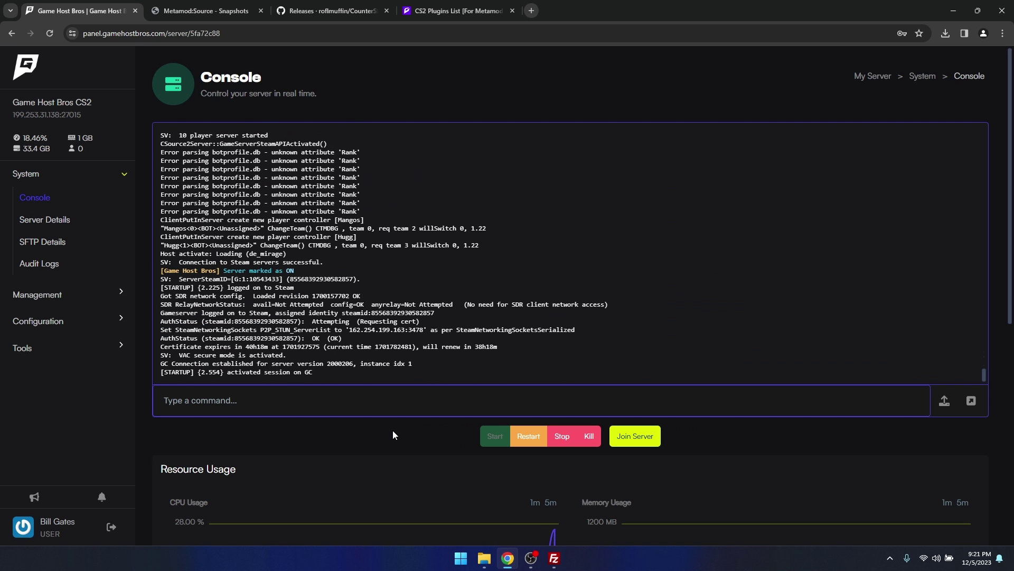
{"action": "left_click", "coordinate": [389, 400]}
{"action": "type", "text": "meta"}
{"action": "key", "text": "Return"}
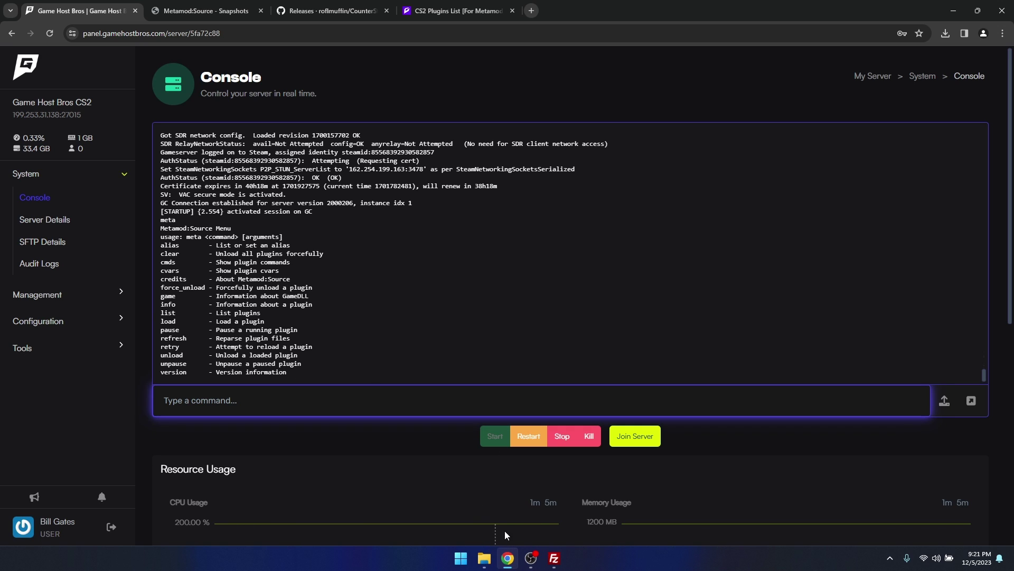
{"action": "left_click", "coordinate": [554, 558]}
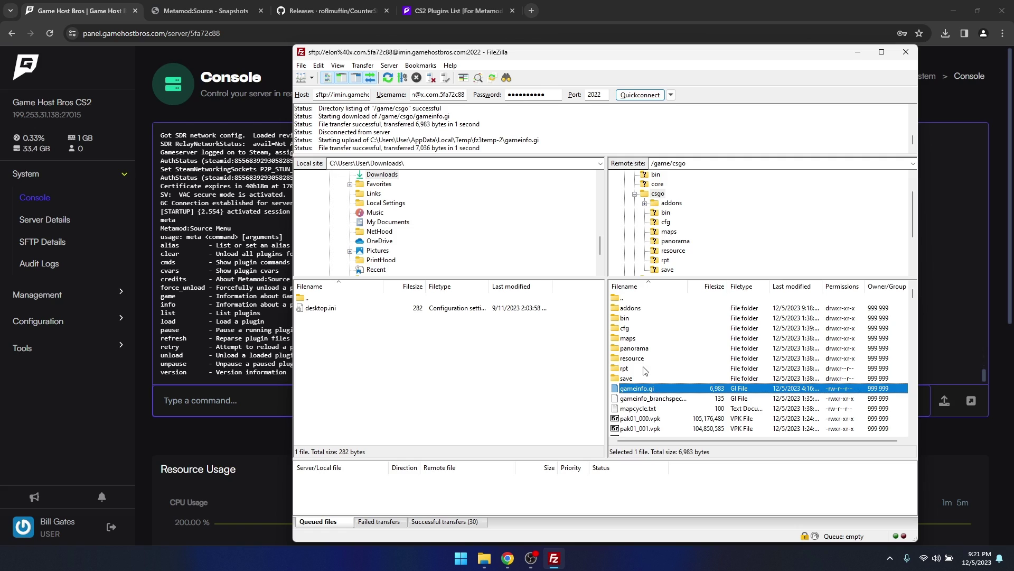
Extract the counterstrikesharp-with-runtime-build-109-linux zip in Downloads to its default folder.
{"action": "left_click", "coordinate": [638, 308]}
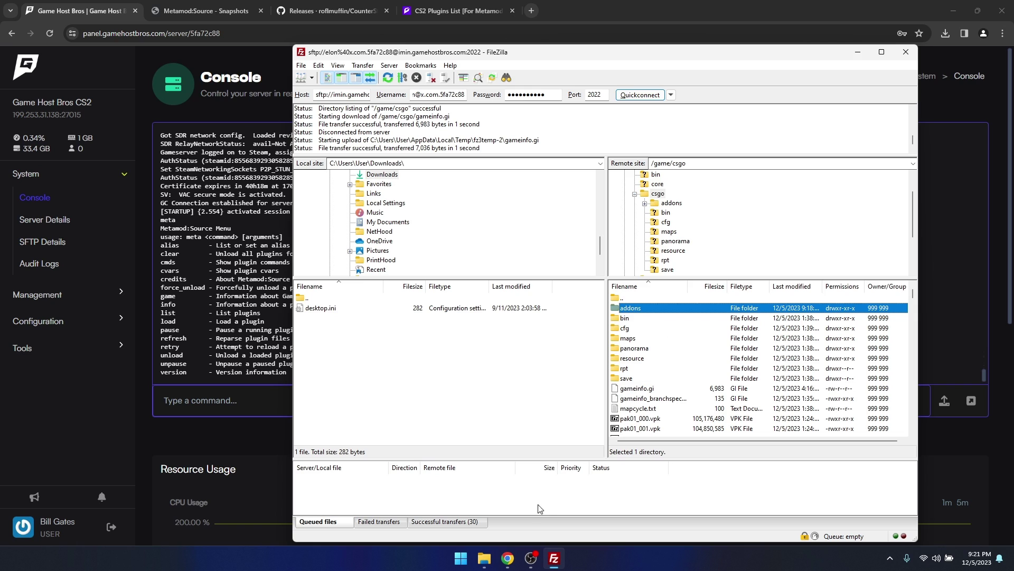
{"action": "mouse_move", "coordinate": [487, 562]}
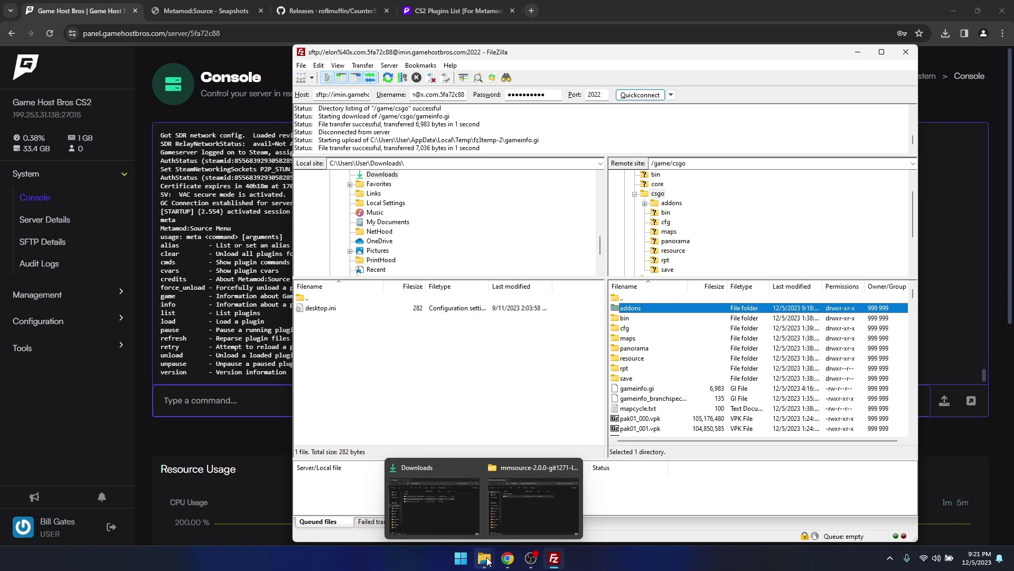
{"action": "left_click", "coordinate": [456, 519]}
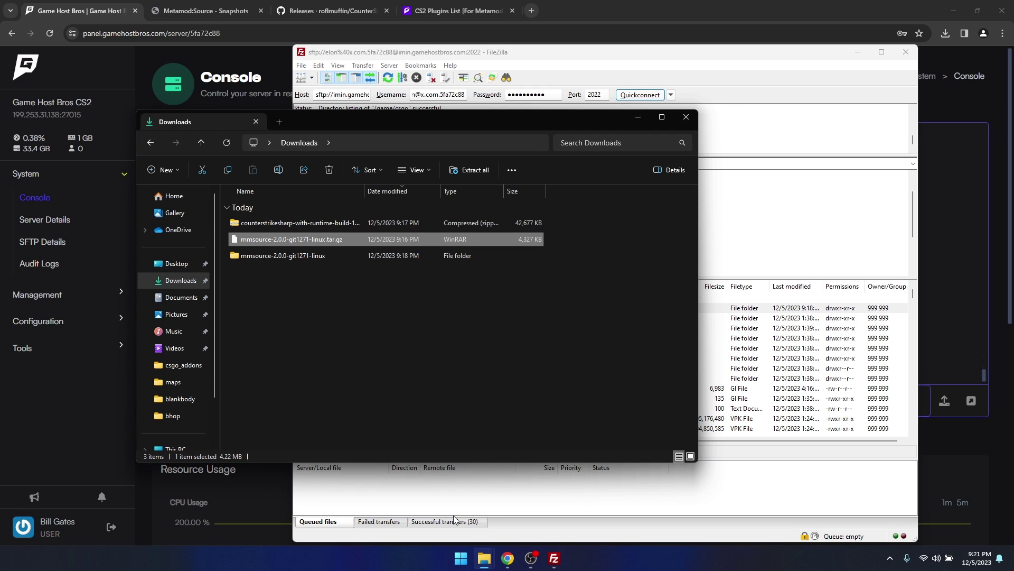
{"action": "left_click", "coordinate": [306, 223]}
{"action": "right_click", "coordinate": [308, 221]}
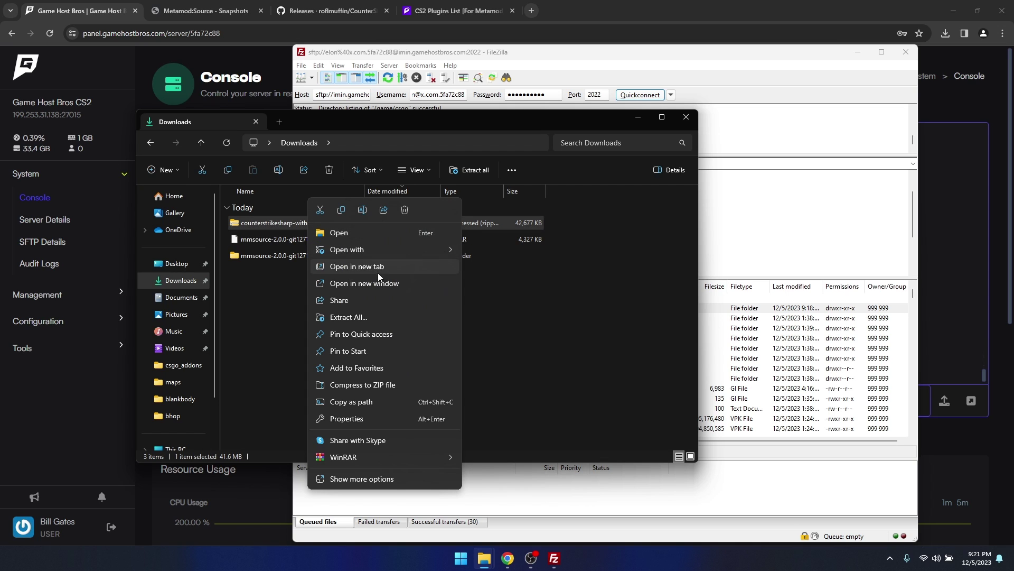
{"action": "left_click", "coordinate": [370, 317]}
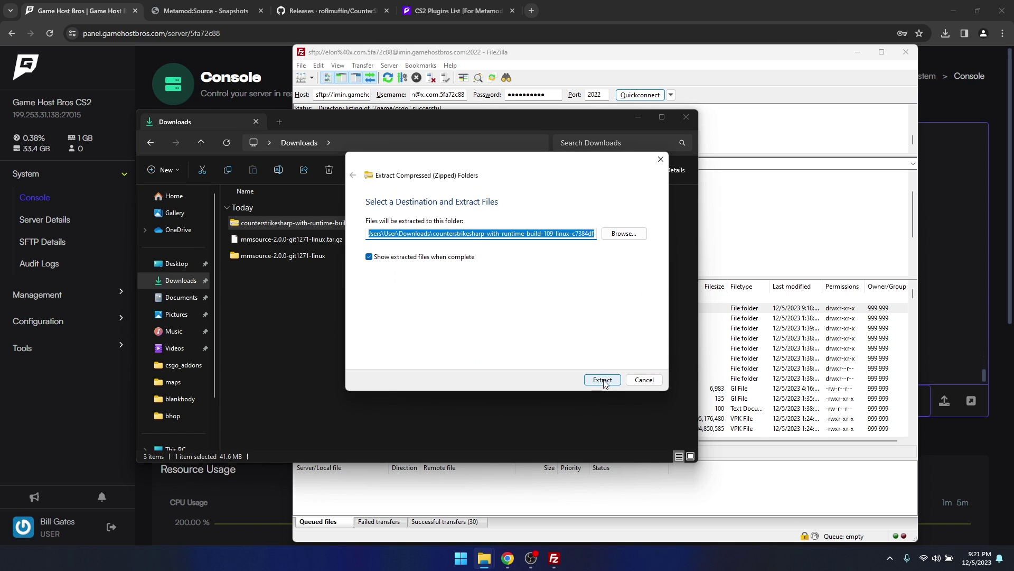
{"action": "left_click", "coordinate": [605, 380]}
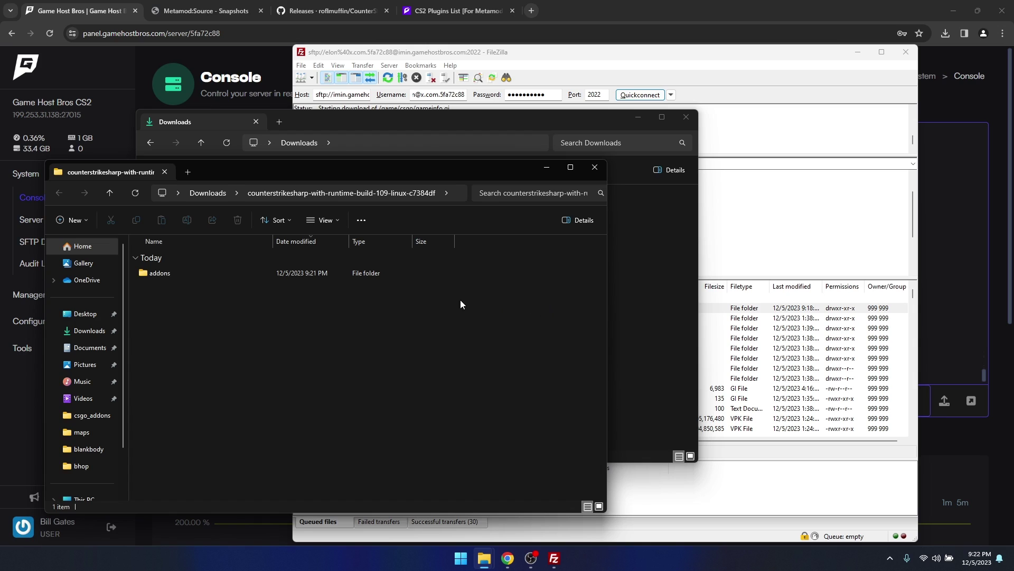
Check the extracted addons folder contains counterstrikesharp and metamod folders.
{"action": "left_click", "coordinate": [200, 278]}
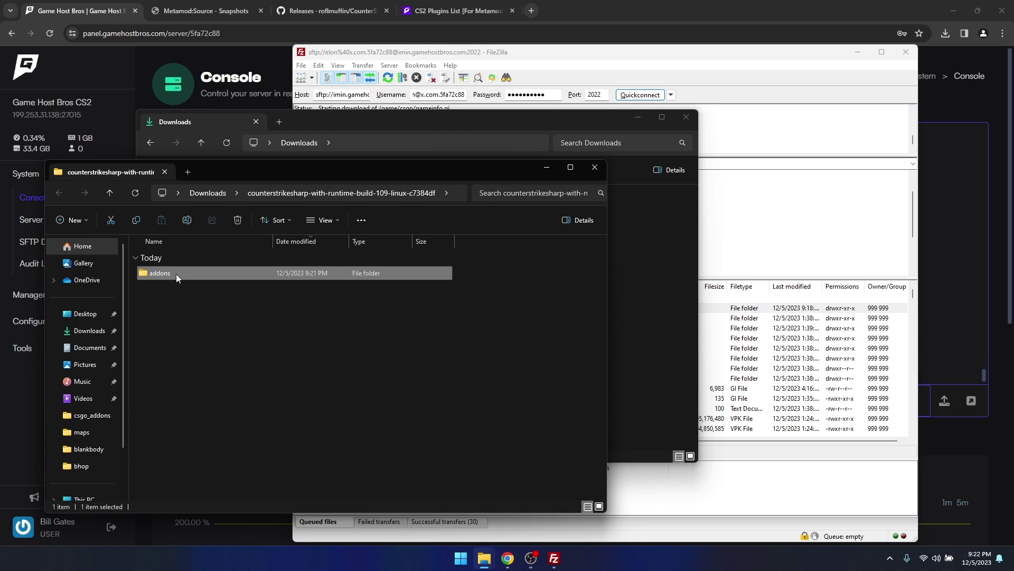
{"action": "double_click", "coordinate": [176, 273]}
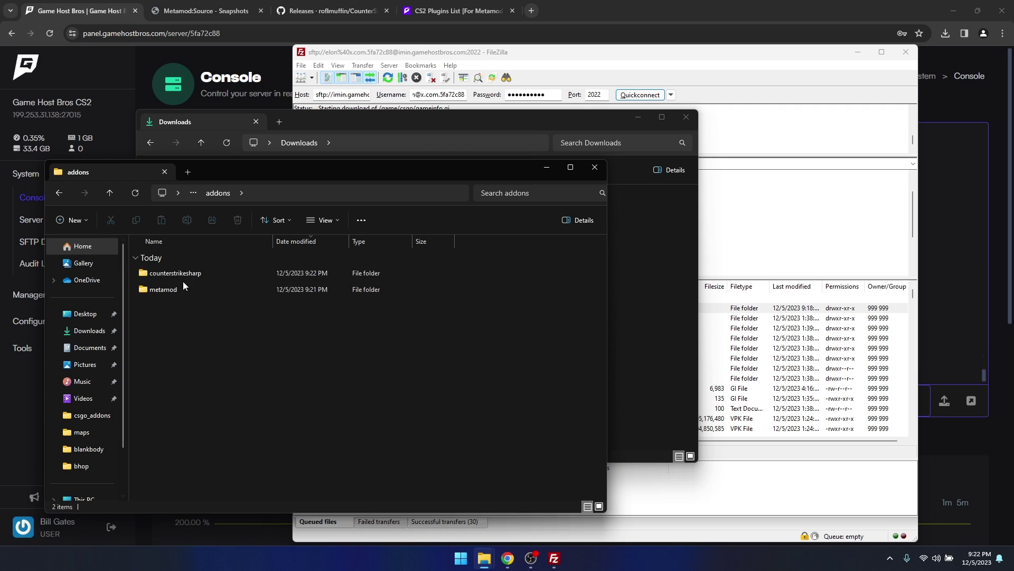
{"action": "left_click", "coordinate": [60, 192]}
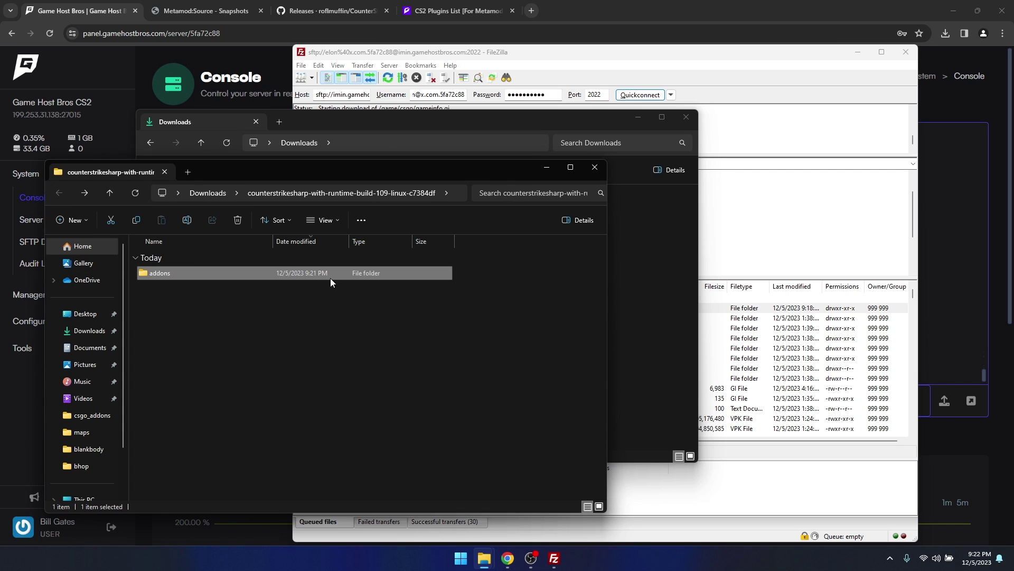
{"action": "left_click", "coordinate": [837, 207]}
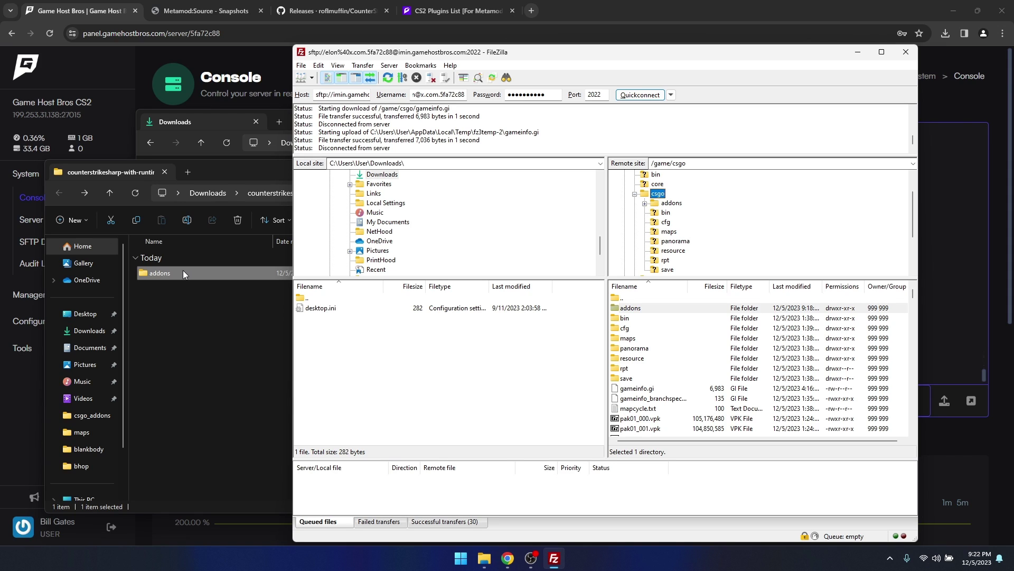
Drag the extracted CounterStrikeSharp addons folder into the server's /game/csgo, completing 410 transfers.
{"action": "left_click_drag", "start_coordinate": [183, 270], "coordinate": [655, 418]}
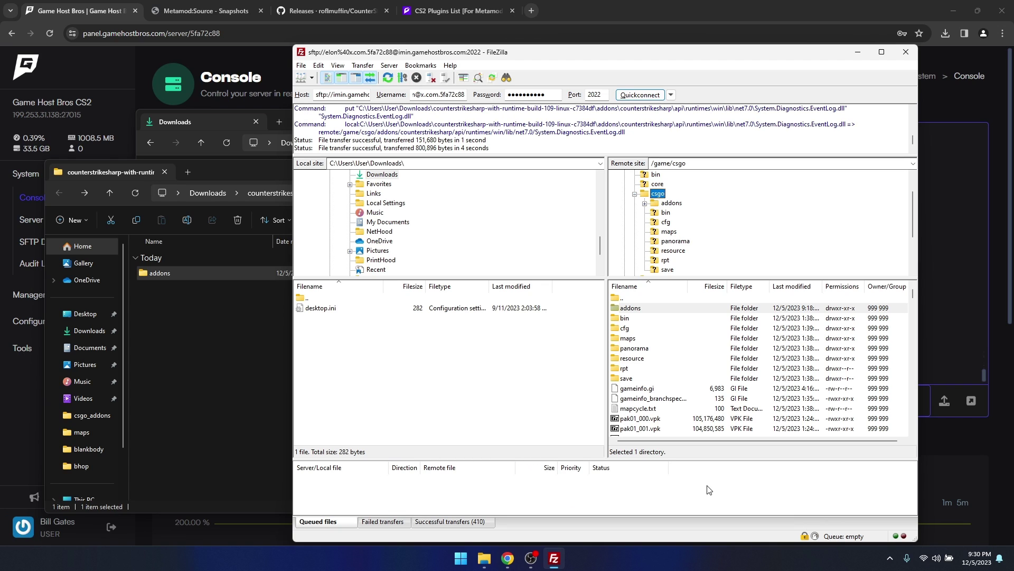
Restart the server and run meta list, which shows CounterStrikeSharp (0.1.0).
{"action": "left_click", "coordinate": [959, 426]}
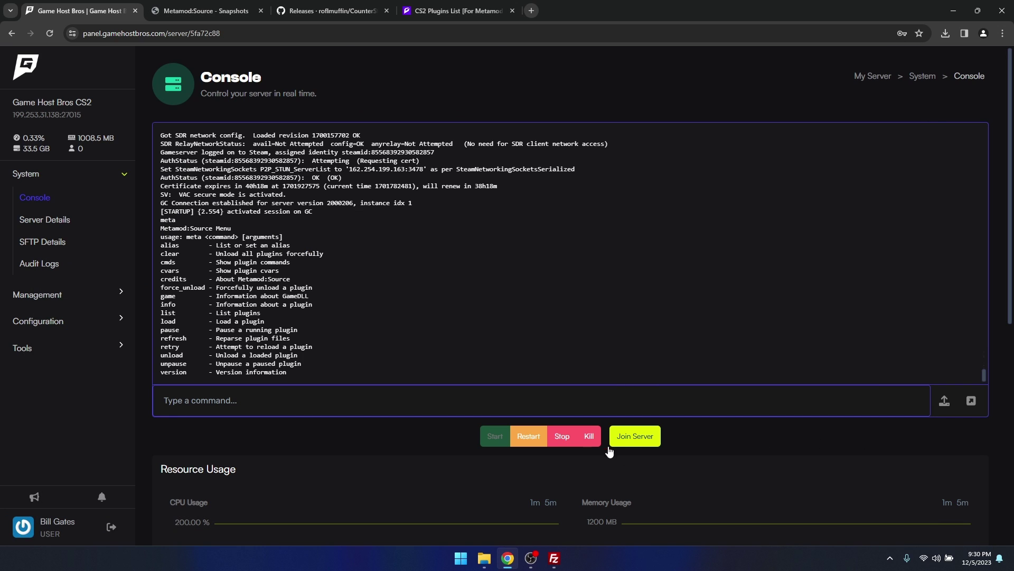
{"action": "left_click", "coordinate": [526, 432]}
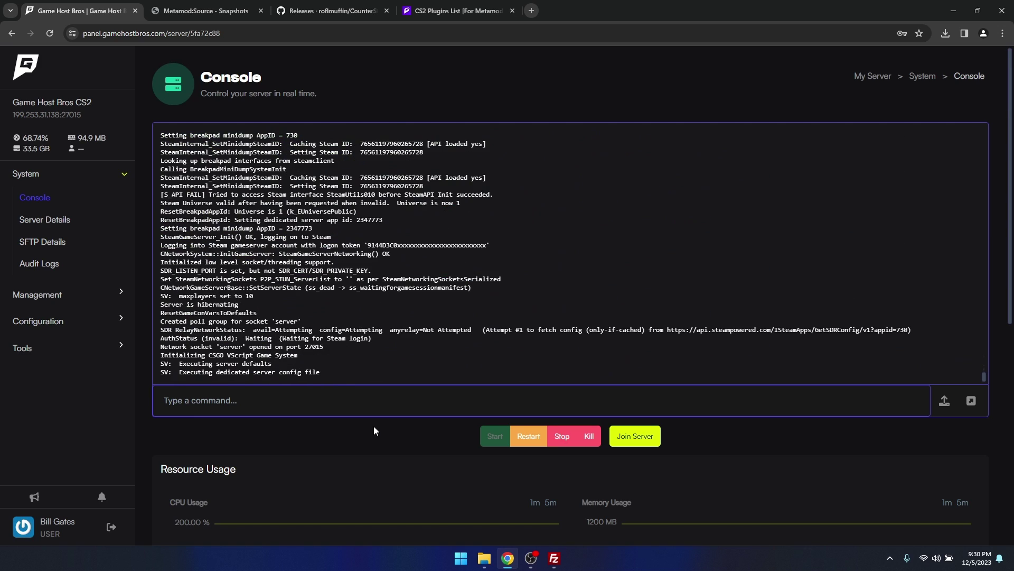
{"action": "left_click", "coordinate": [345, 406]}
{"action": "type", "text": "meta list"}
{"action": "key", "text": "Return"}
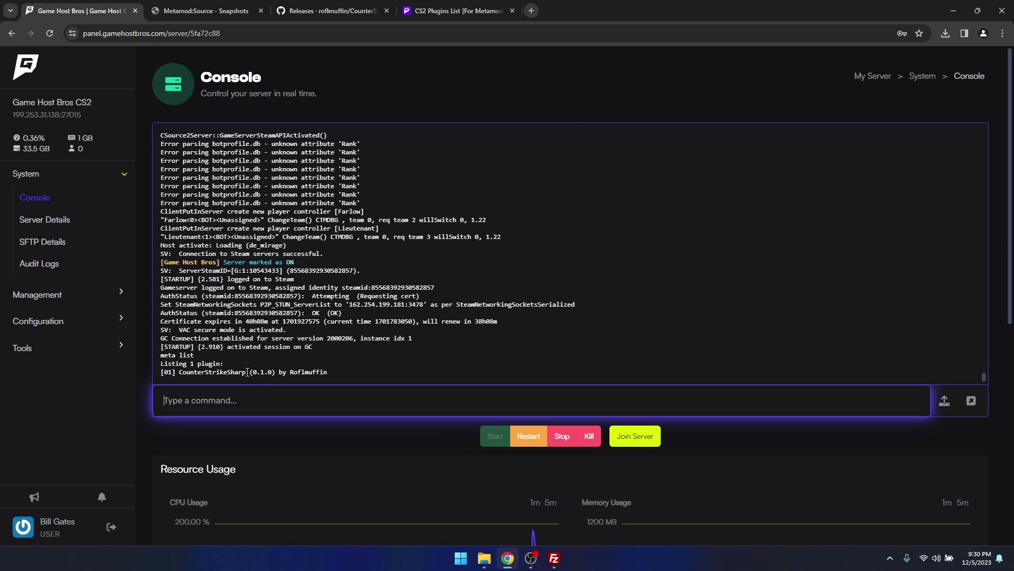
Run css_plugins list in the console, which reports 0 plugins loaded.
{"action": "type", "text": "css"}
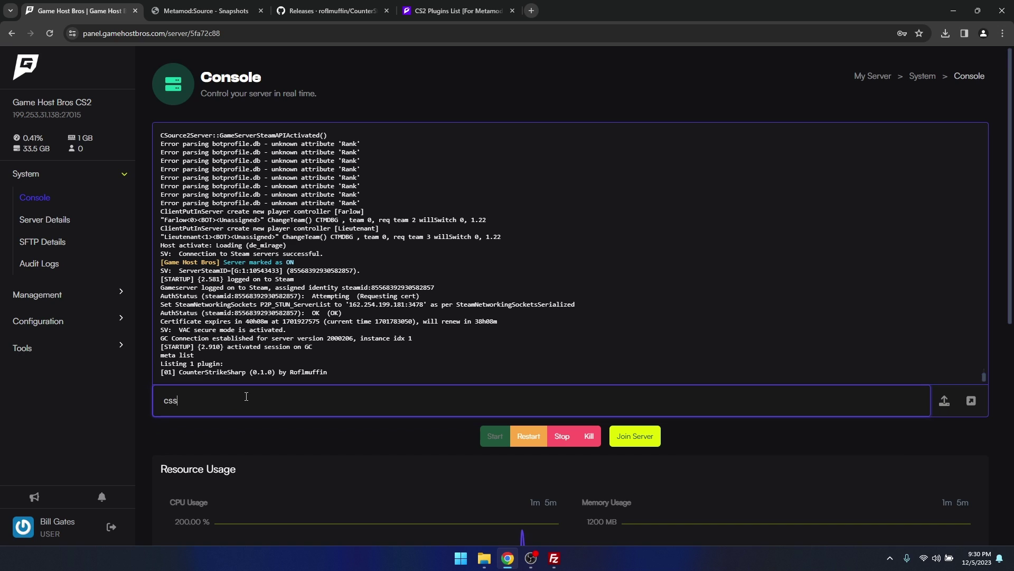
{"action": "type", "text": "_plugins lios"}
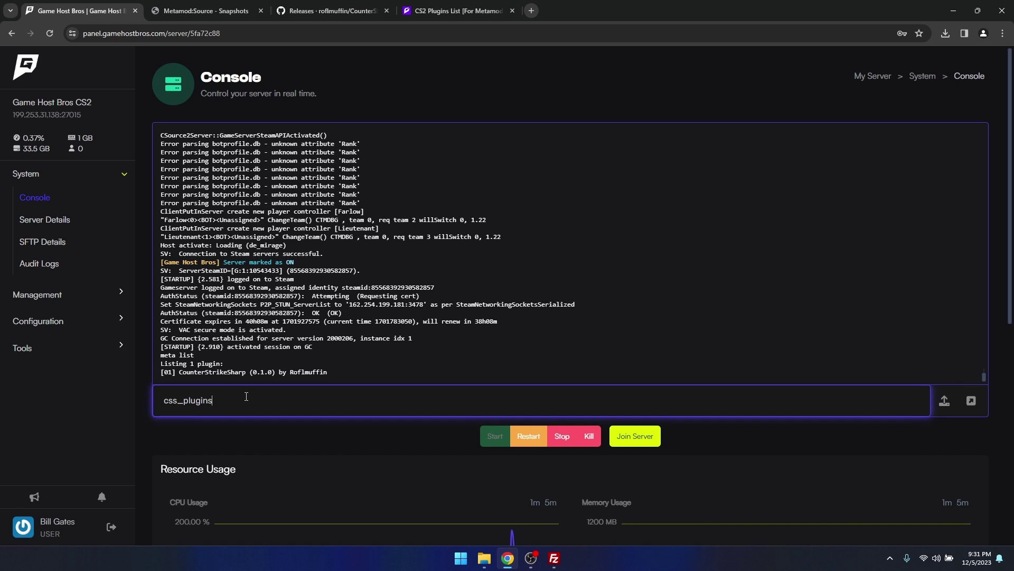
{"action": "key", "text": "BackSpace"}
{"action": "key", "text": "BackSpace"}
{"action": "type", "text": "st"}
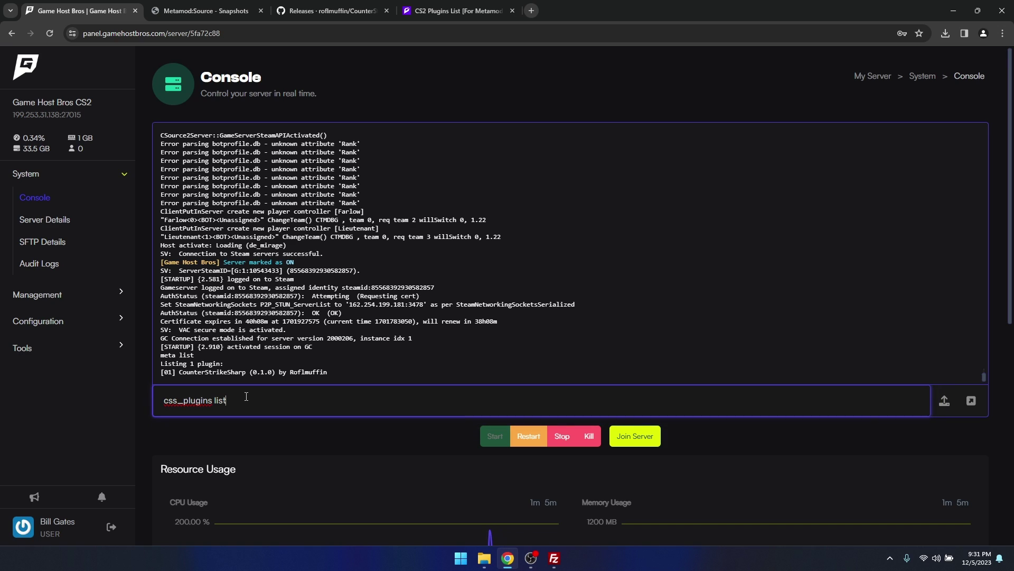
{"action": "key", "text": "Return"}
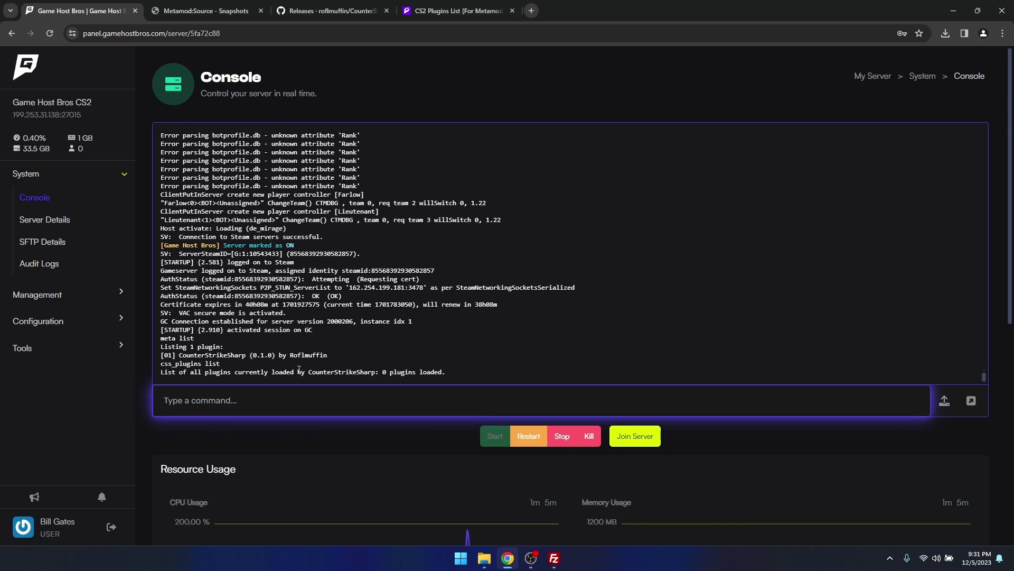
Go to the CS2 plugins list and try the Gameplay and Fun category filters.
{"action": "left_click", "coordinate": [457, 11]}
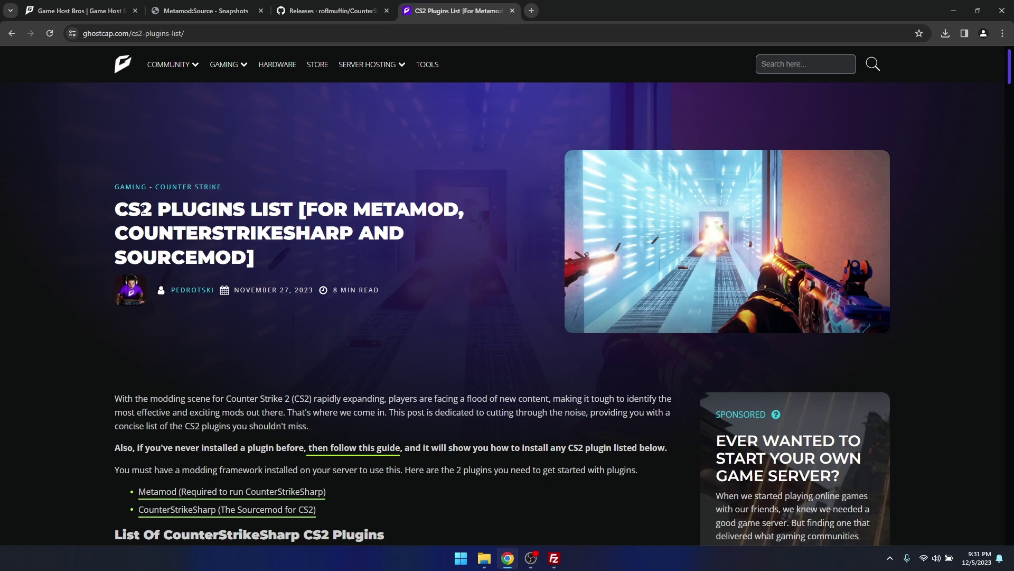
{"action": "scroll", "coordinate": [214, 221], "scroll_direction": "down", "scroll_amount": 6}
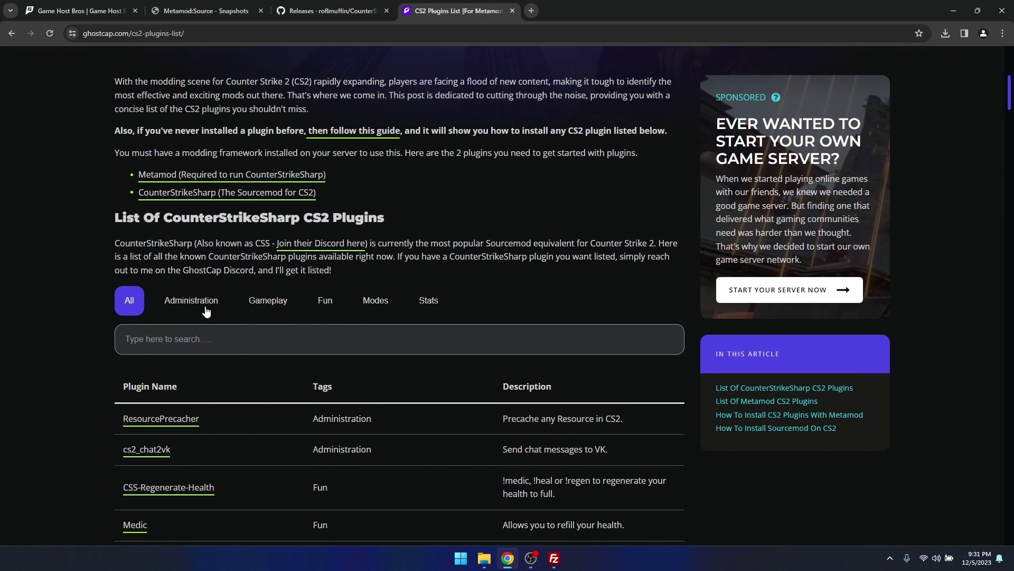
{"action": "scroll", "coordinate": [277, 304], "scroll_direction": "down", "scroll_amount": 2}
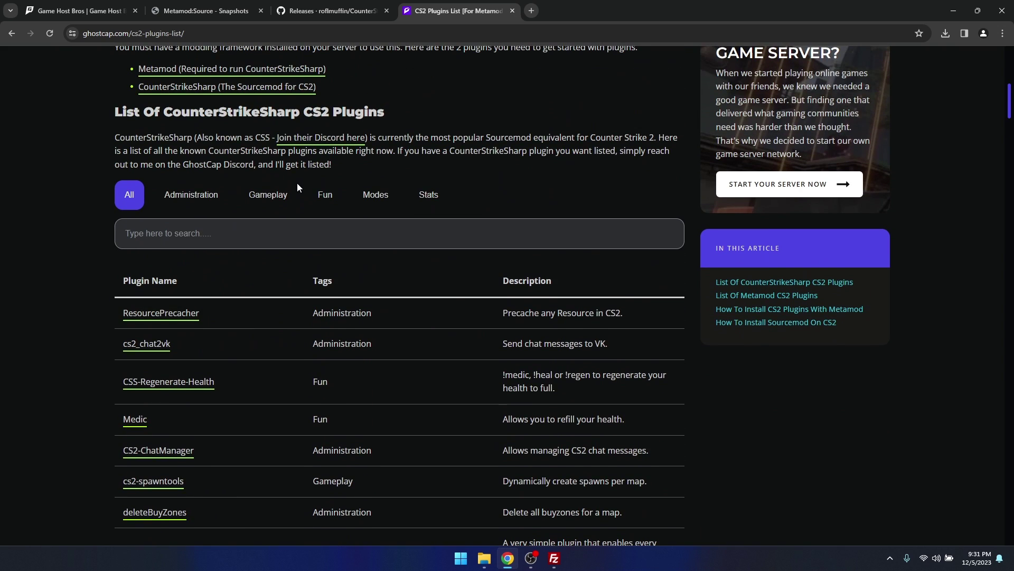
{"action": "left_click", "coordinate": [280, 195]}
{"action": "left_click", "coordinate": [338, 198]}
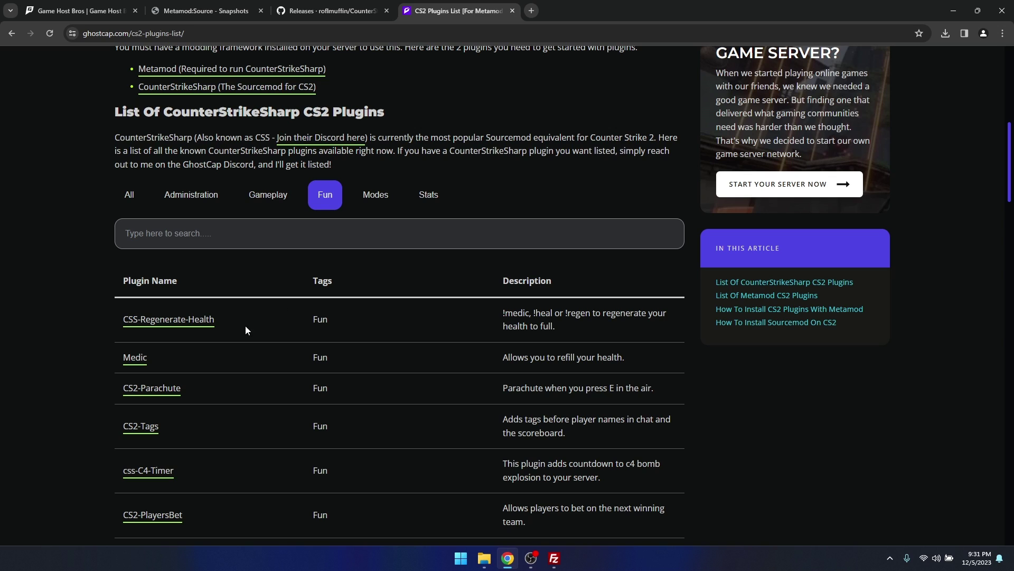
Show all plugins again and search the plugin list for 'work'.
{"action": "left_click", "coordinate": [205, 243]}
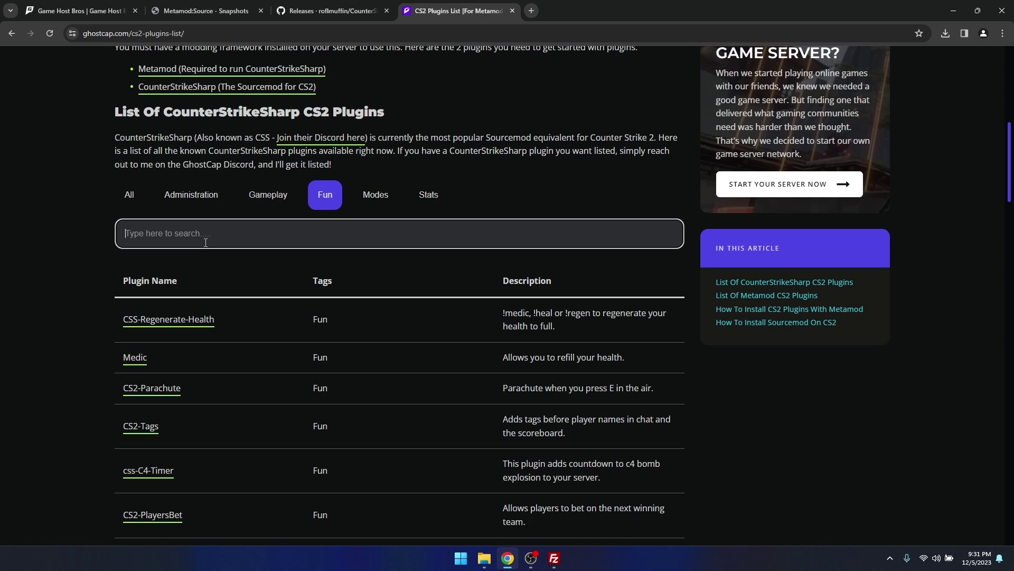
{"action": "left_click", "coordinate": [126, 203]}
{"action": "left_click", "coordinate": [159, 241]}
{"action": "type", "text": "work"}
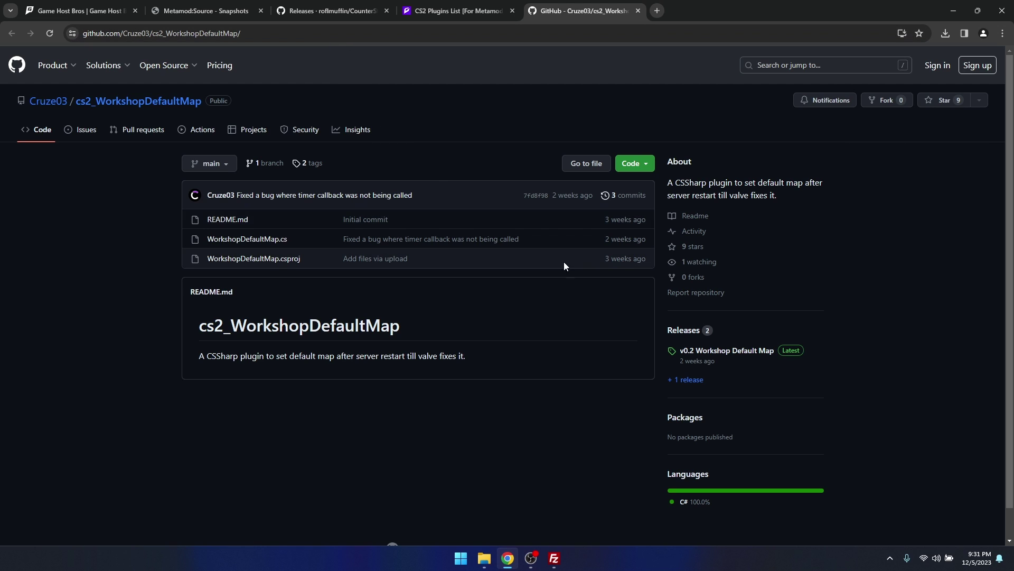
Download the v0.2 WorkshopDefaultMap.zip from Releases and show it in the Downloads folder.
{"action": "left_click", "coordinate": [685, 332]}
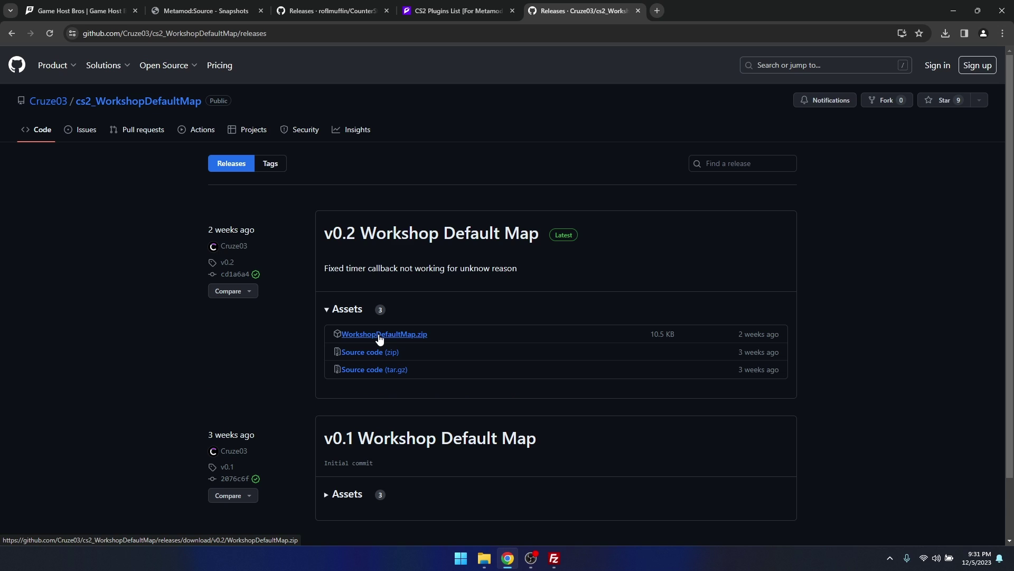
{"action": "left_click", "coordinate": [379, 334]}
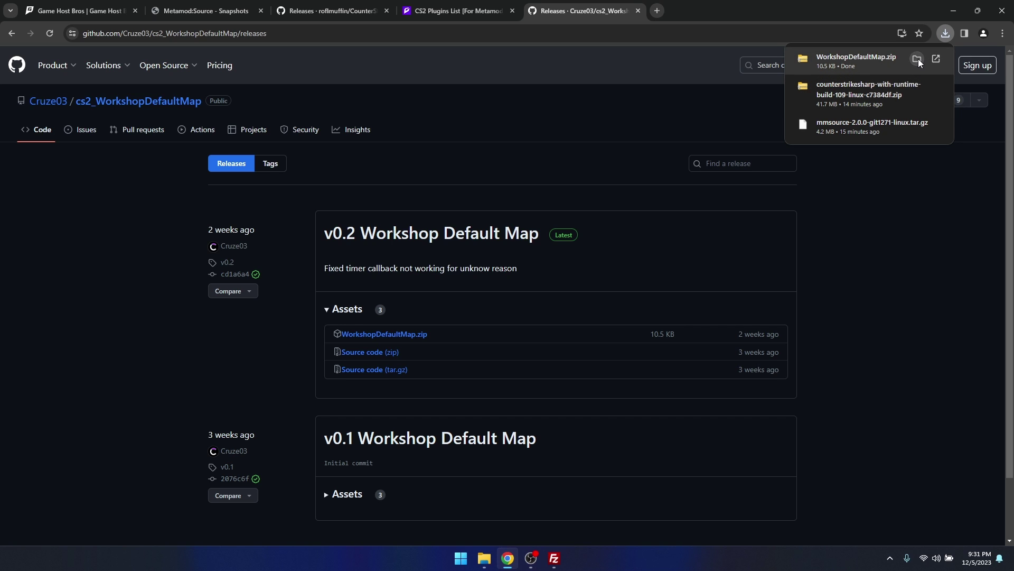
{"action": "left_click", "coordinate": [918, 59]}
{"action": "mouse_move", "coordinate": [484, 558]}
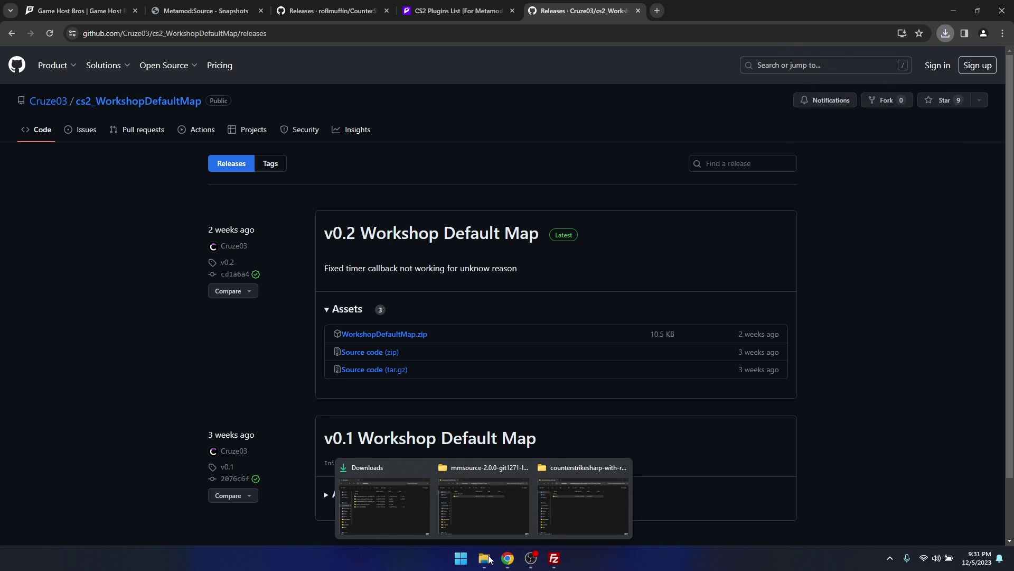
{"action": "left_click", "coordinate": [396, 489]}
Use Extract All on WorkshopDefaultMap.zip into Downloads\WorkshopDefaultMap, then close the Downloads window.
{"action": "left_click", "coordinate": [294, 288]}
{"action": "right_click", "coordinate": [295, 286]}
{"action": "left_click", "coordinate": [362, 318]}
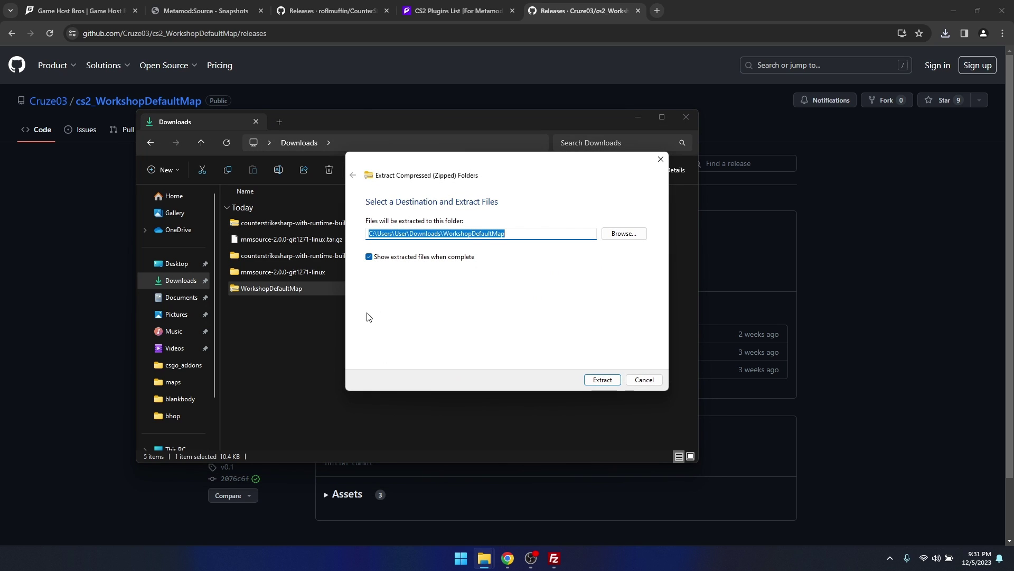
{"action": "left_click", "coordinate": [612, 377]}
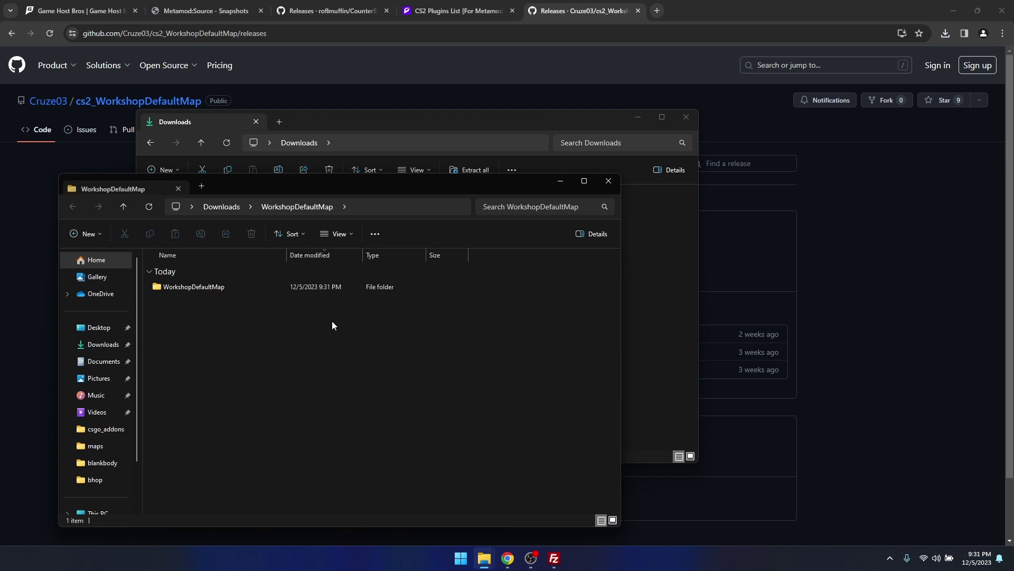
{"action": "left_click", "coordinate": [687, 118]}
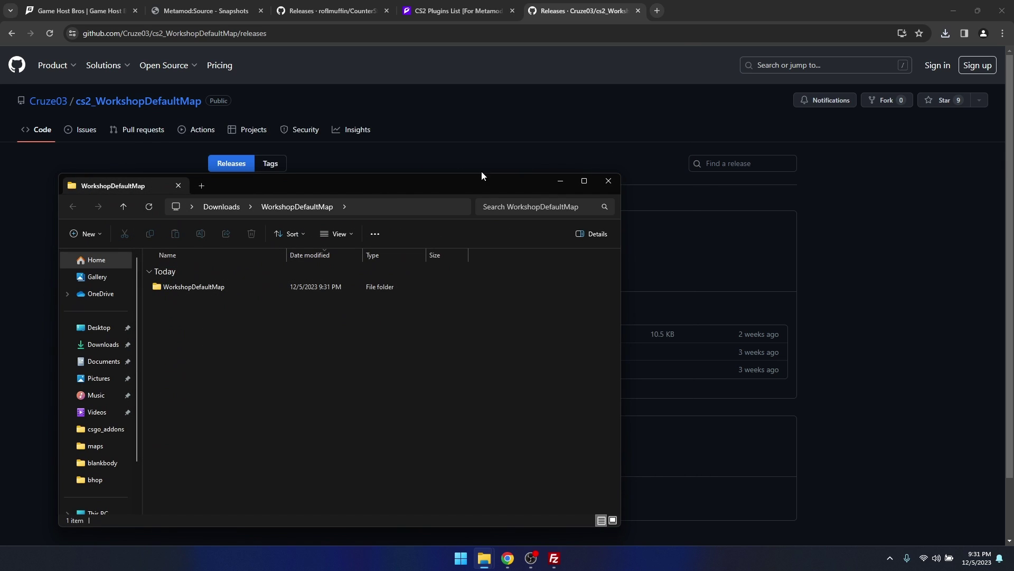
{"action": "left_click_drag", "start_coordinate": [415, 188], "coordinate": [388, 202]}
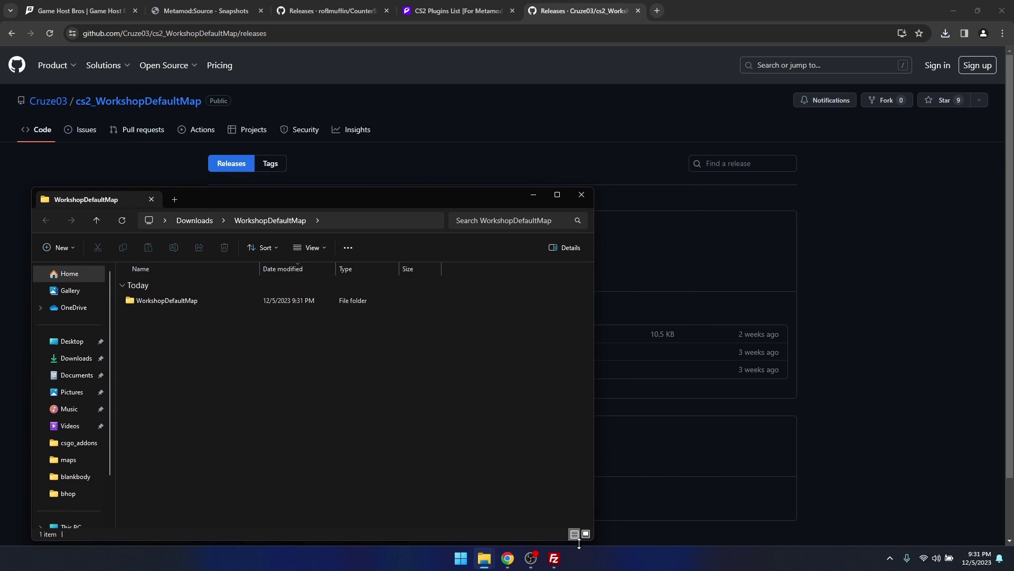
Inspect the extracted WorkshopDefaultMap subfolder's contents, then return to its parent folder.
{"action": "left_click", "coordinate": [555, 558]}
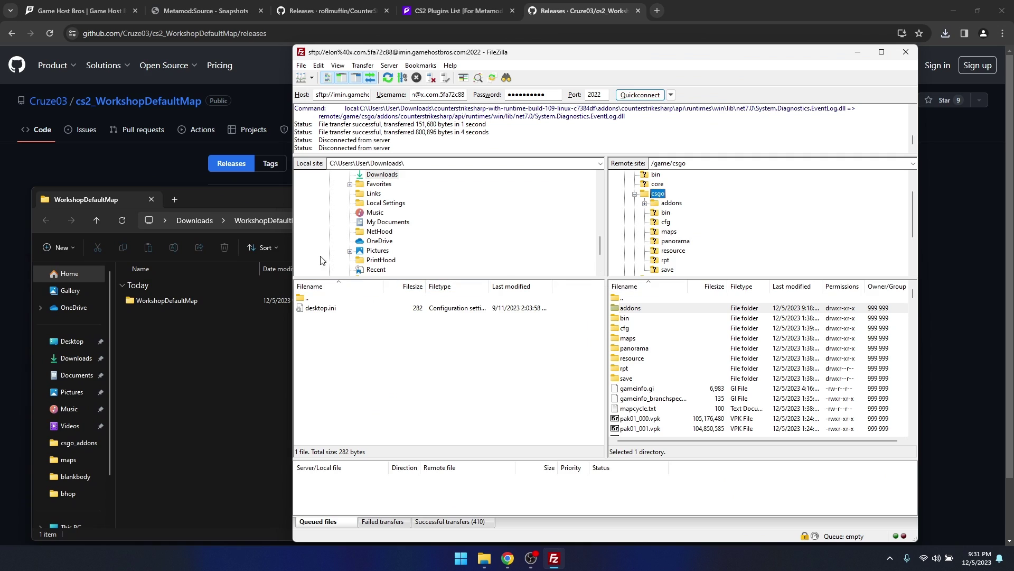
{"action": "double_click", "coordinate": [157, 300]}
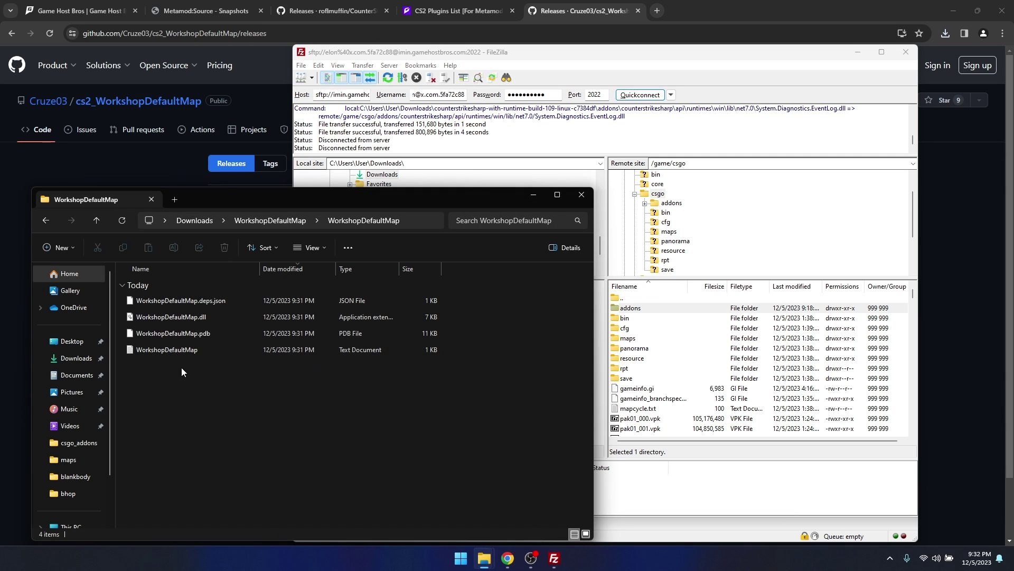
{"action": "left_click_drag", "start_coordinate": [176, 363], "coordinate": [201, 387]}
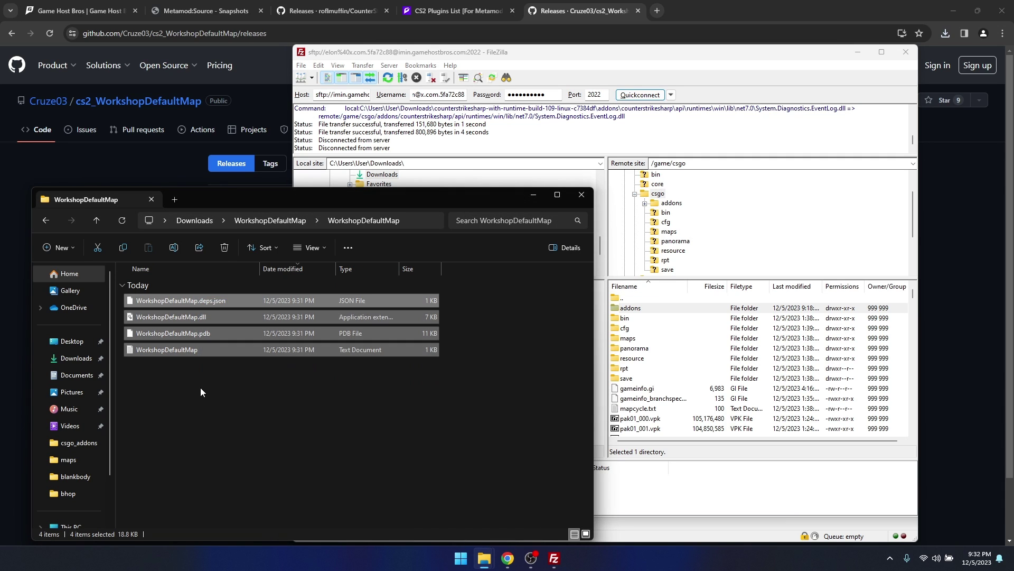
{"action": "left_click", "coordinate": [46, 221]}
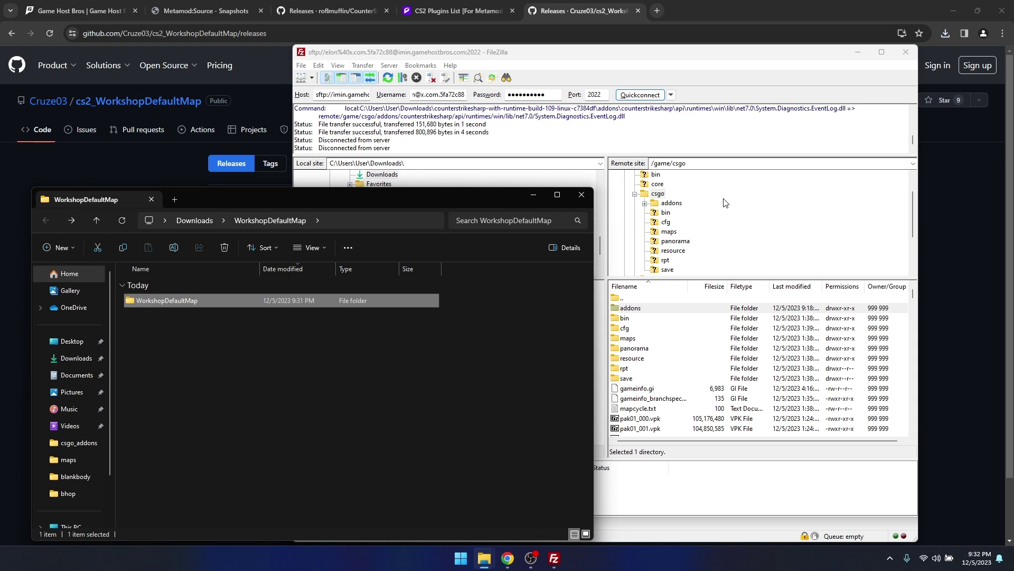
Upload the WorkshopDefaultMap folder into /game/csgo/addons/counterstrikesharp/plugins on the server.
{"action": "left_click", "coordinate": [662, 310]}
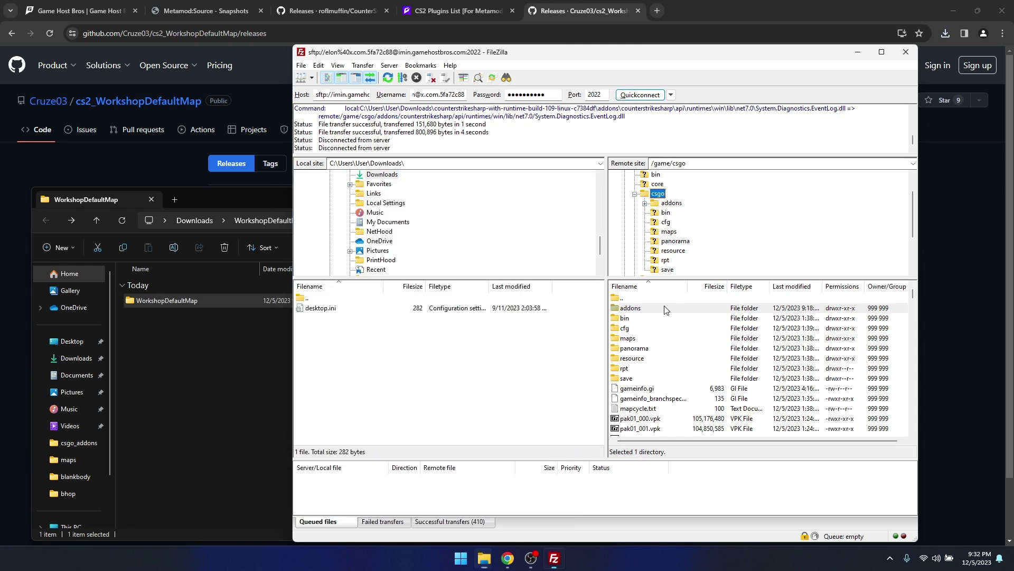
{"action": "double_click", "coordinate": [639, 312]}
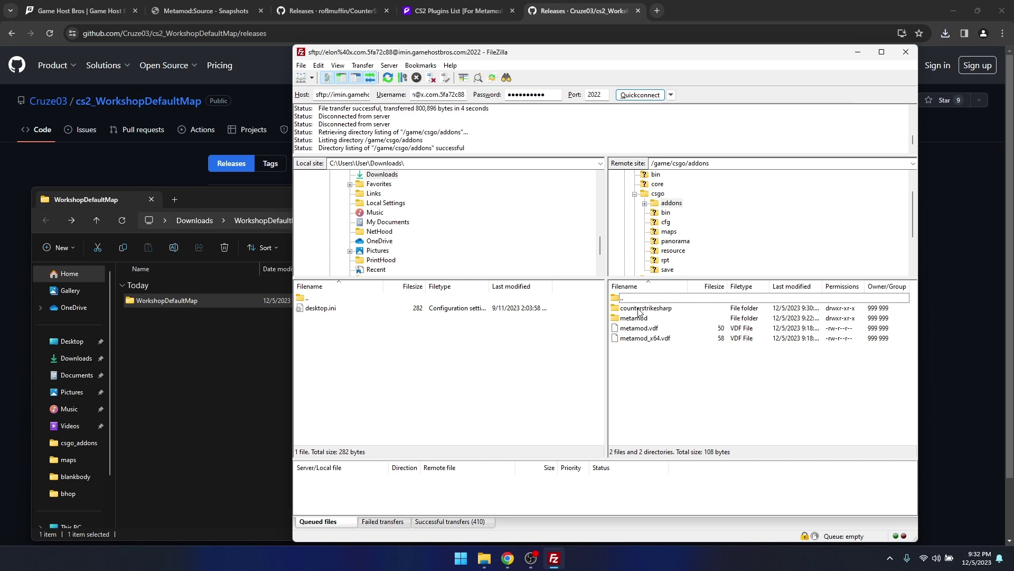
{"action": "double_click", "coordinate": [639, 310]}
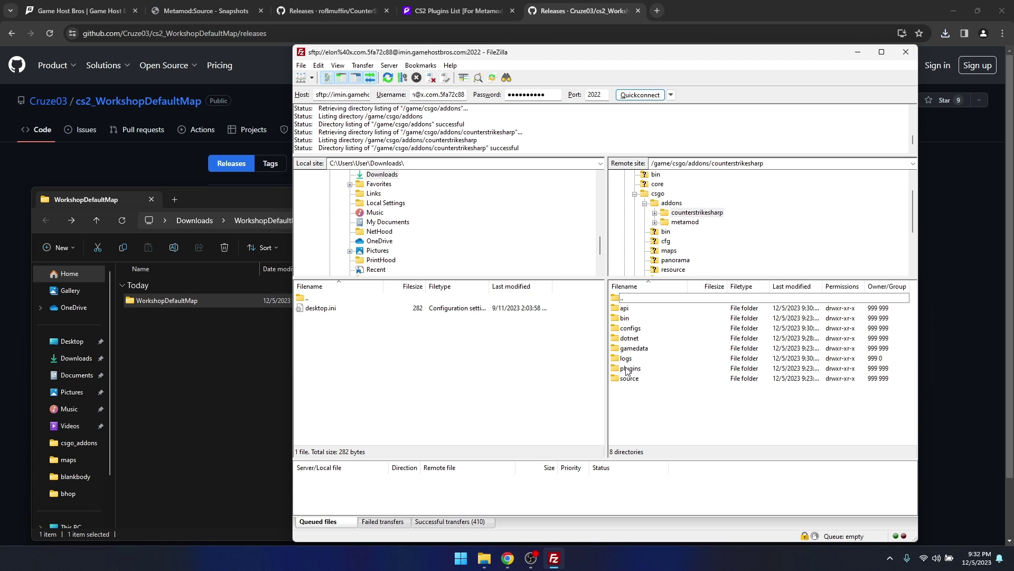
{"action": "double_click", "coordinate": [627, 369]}
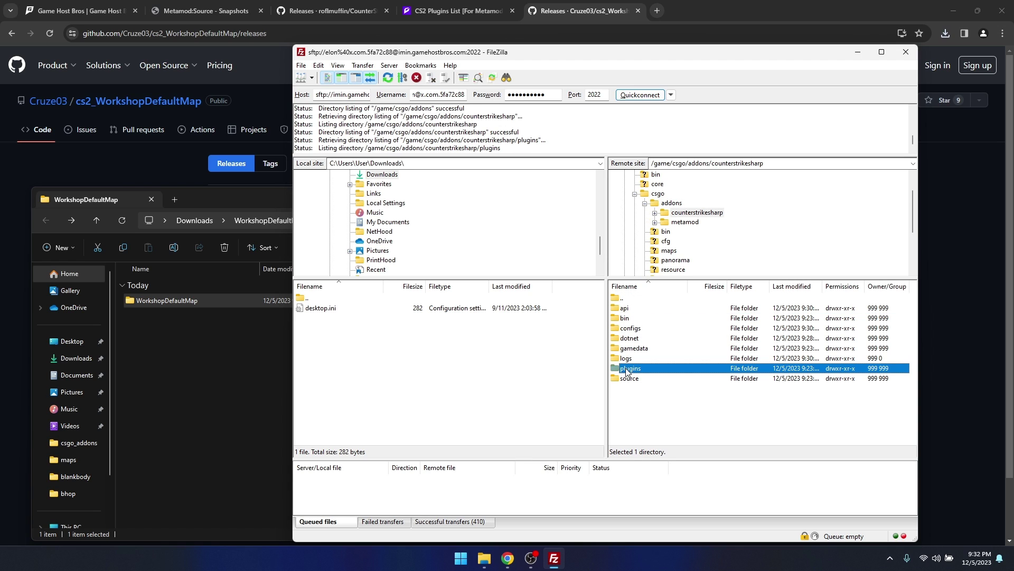
{"action": "left_click", "coordinate": [174, 301]}
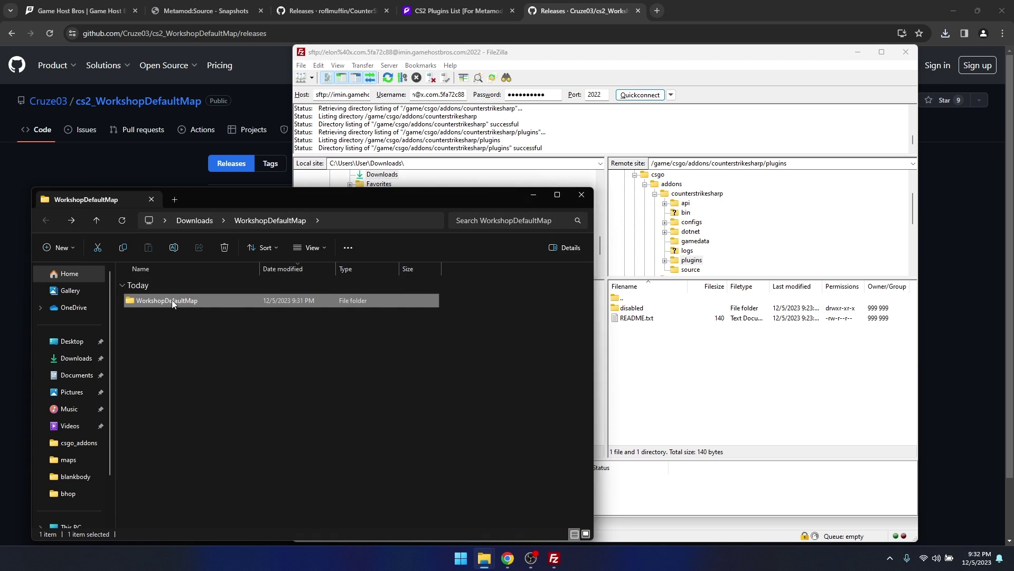
{"action": "left_click_drag", "start_coordinate": [171, 299], "coordinate": [700, 400]}
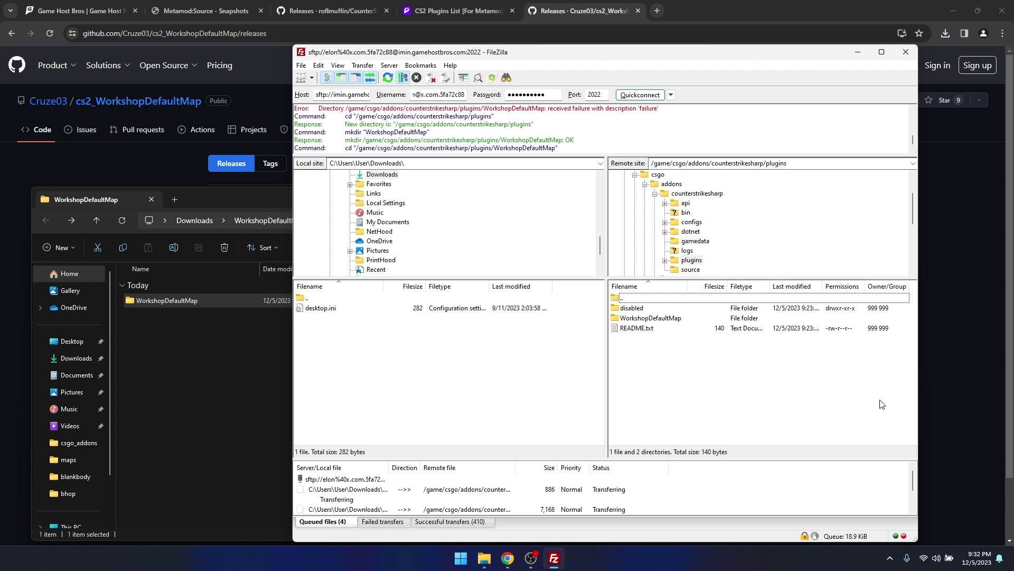
Restart the server and run css_plugins list, confirming Workshop Collection Default Map (0.2) loaded.
{"action": "left_click", "coordinate": [82, 6]}
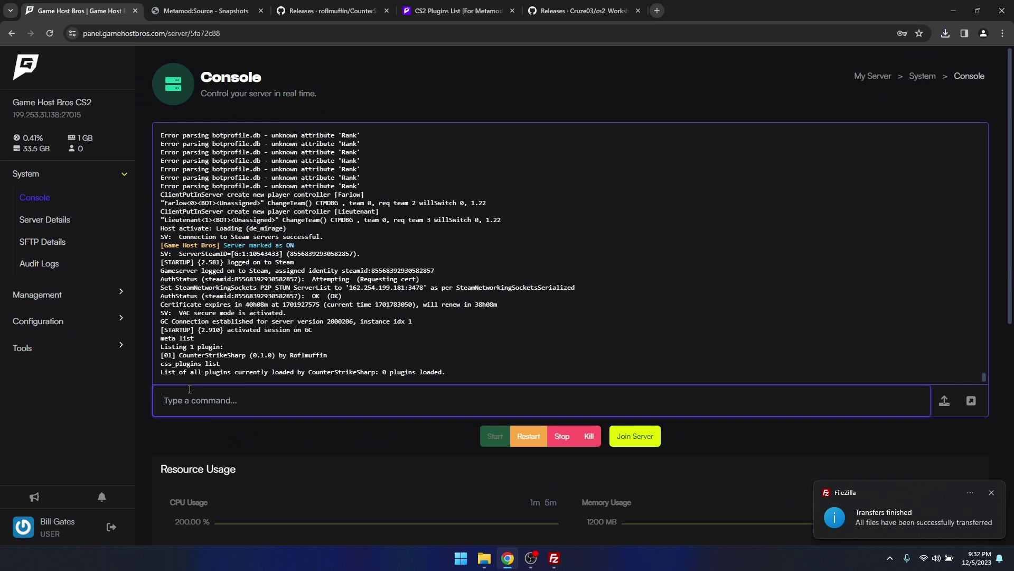
{"action": "left_click", "coordinate": [539, 438]}
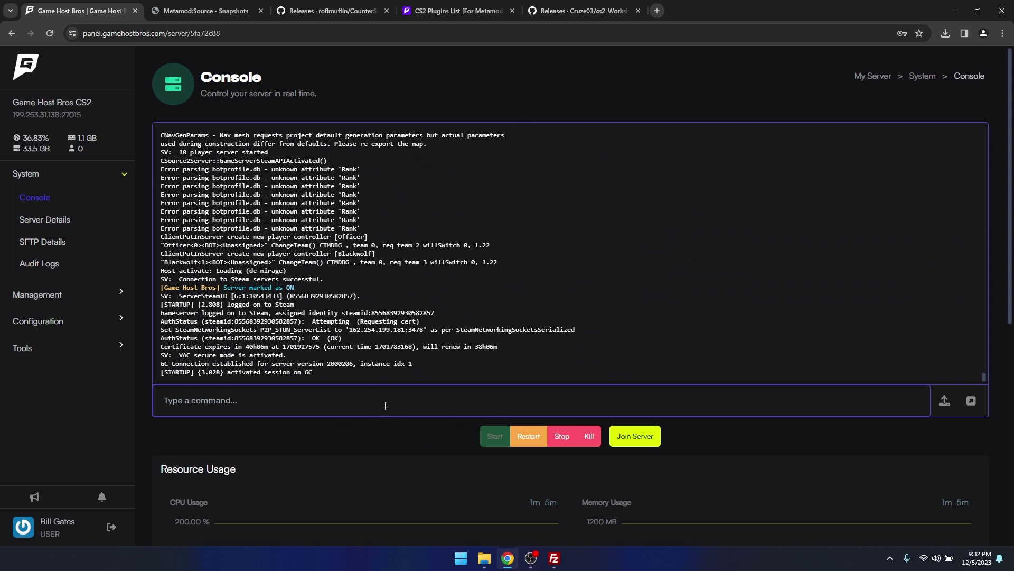
{"action": "left_click", "coordinate": [385, 403]}
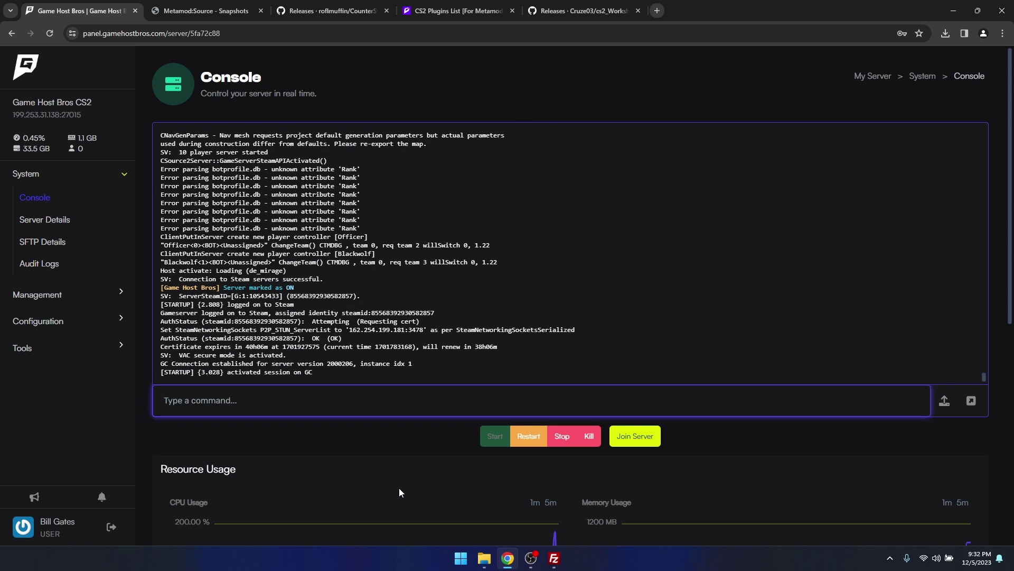
{"action": "type", "text": "css_plugins list"}
{"action": "key", "text": "Return"}
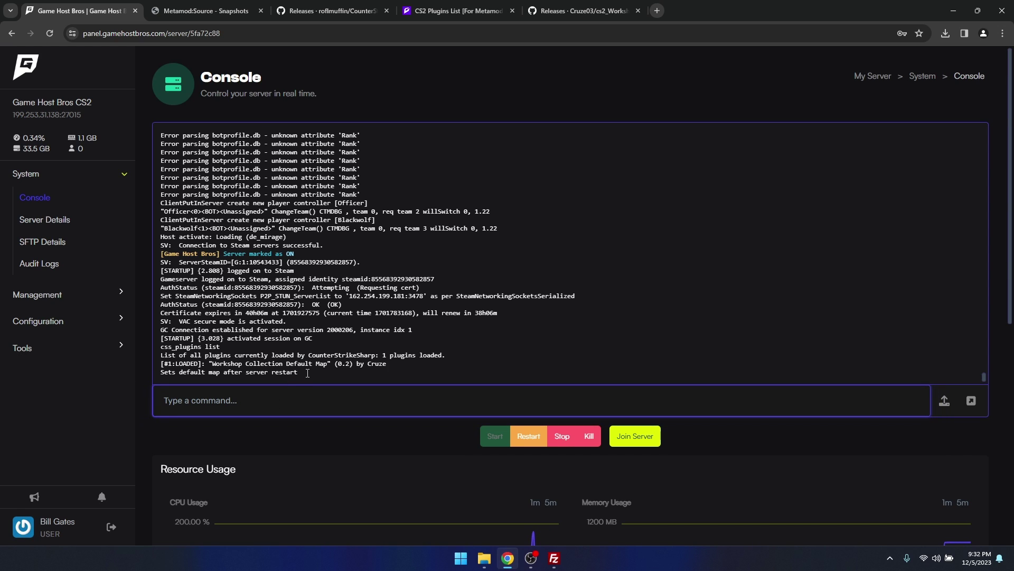
{"action": "left_click_drag", "start_coordinate": [305, 372], "coordinate": [162, 368]}
{"action": "left_click", "coordinate": [162, 368]}
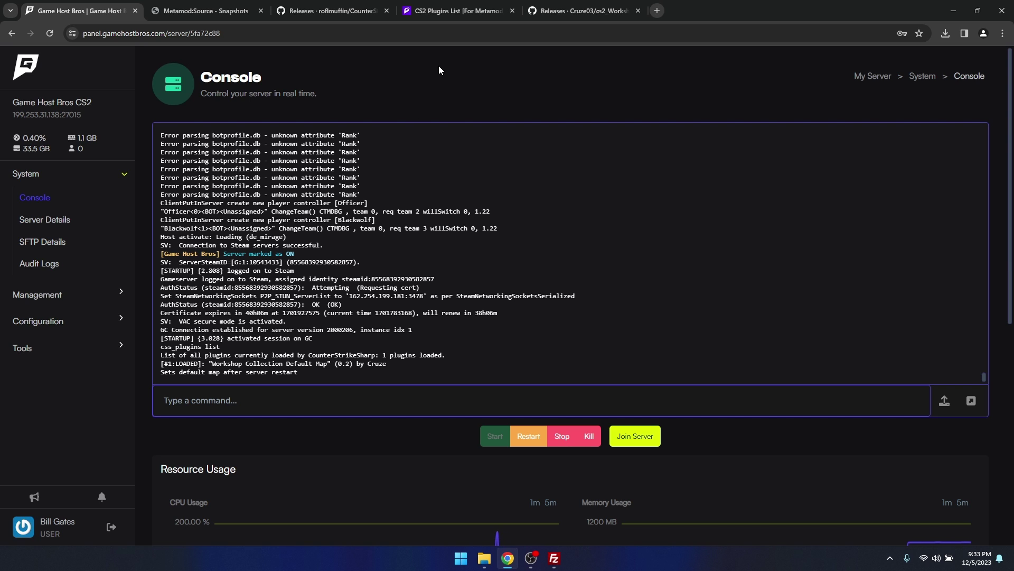
Clear the search term from the GhostCap CS2 plugins list's search box.
{"action": "left_click", "coordinate": [457, 9]}
{"action": "scroll", "coordinate": [318, 335], "scroll_direction": "down", "scroll_amount": 9}
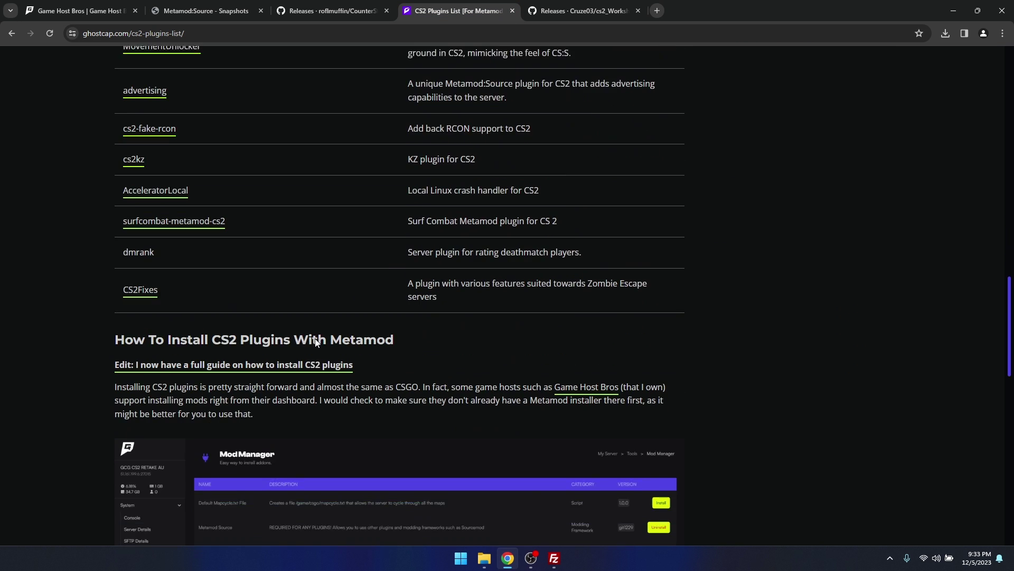
{"action": "scroll", "coordinate": [276, 349], "scroll_direction": "up", "scroll_amount": 5}
{"action": "scroll", "coordinate": [276, 348], "scroll_direction": "up", "scroll_amount": 5}
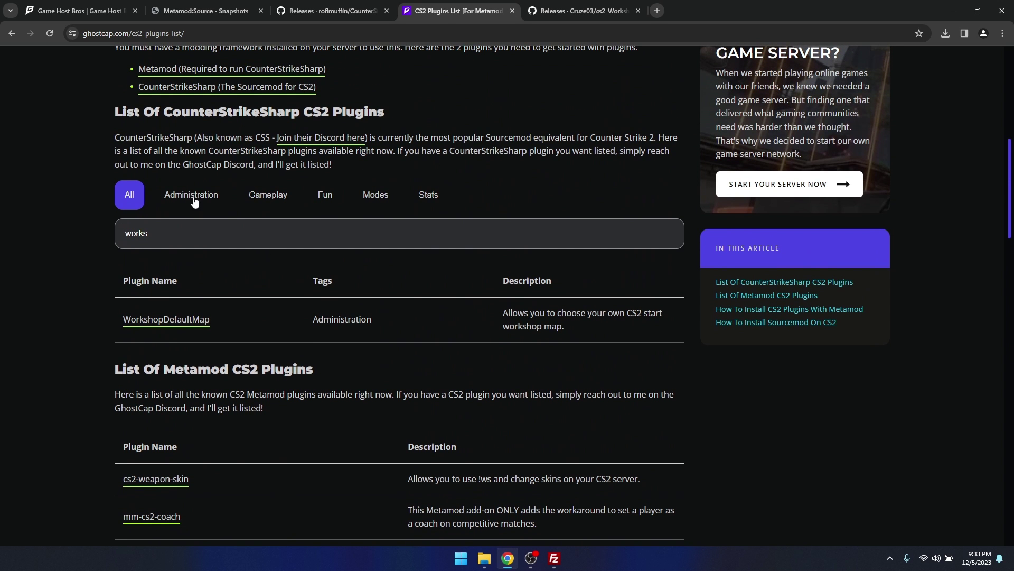
{"action": "double_click", "coordinate": [164, 230]}
{"action": "key", "text": "BackSpace"}
{"action": "scroll", "coordinate": [204, 281], "scroll_direction": "down", "scroll_amount": 4}
Move the remote pane up from plugins to /game/csgo and select gameinfo.gi.
{"action": "left_click", "coordinate": [554, 562]}
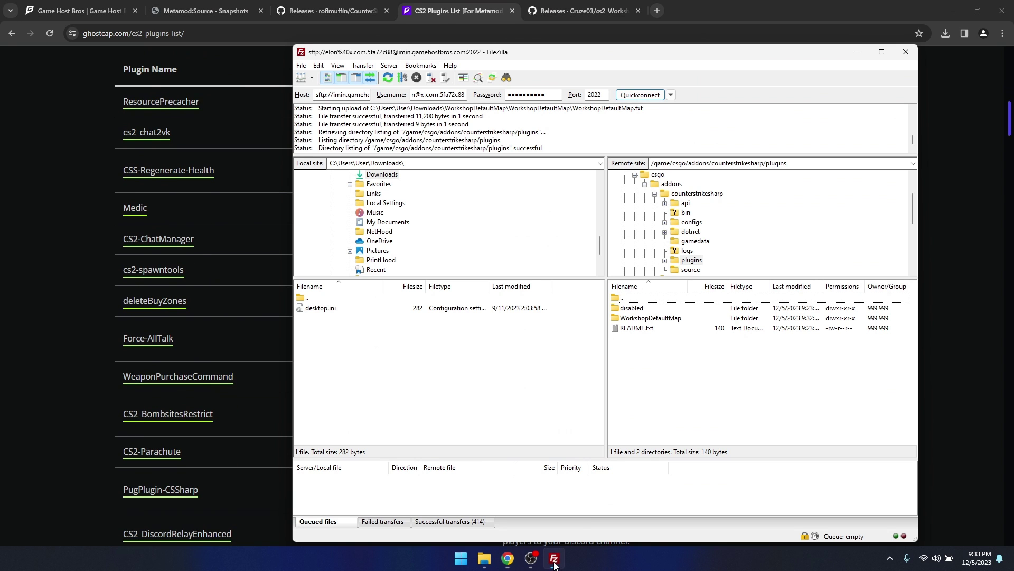
{"action": "double_click", "coordinate": [649, 299]}
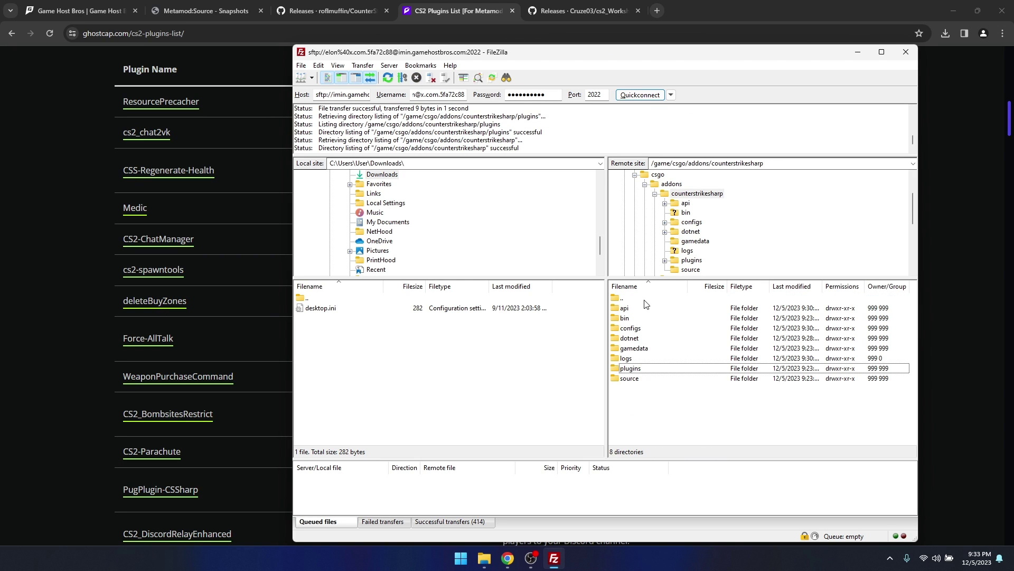
{"action": "double_click", "coordinate": [645, 299]}
{"action": "double_click", "coordinate": [645, 298]}
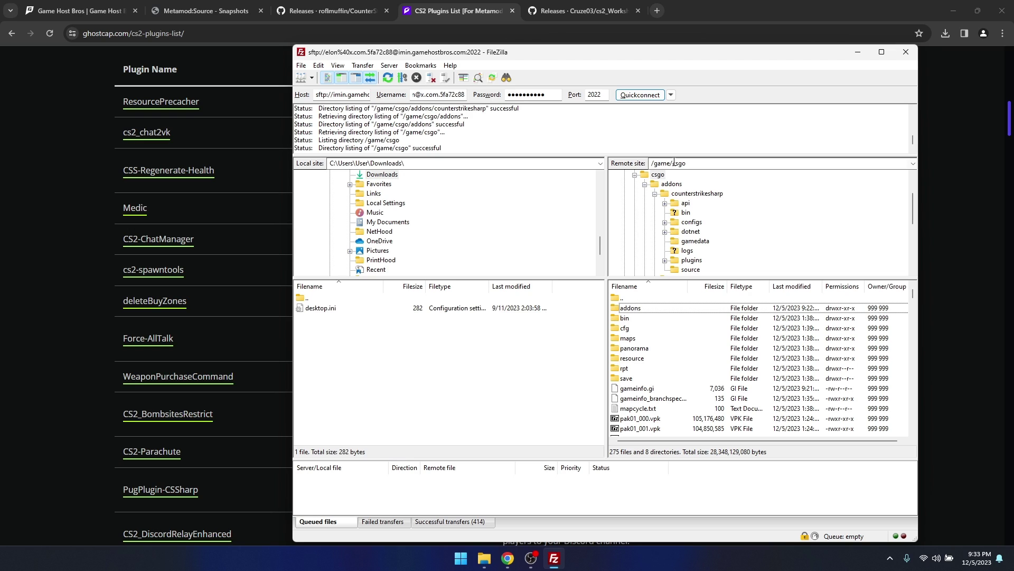
{"action": "left_click", "coordinate": [634, 310]}
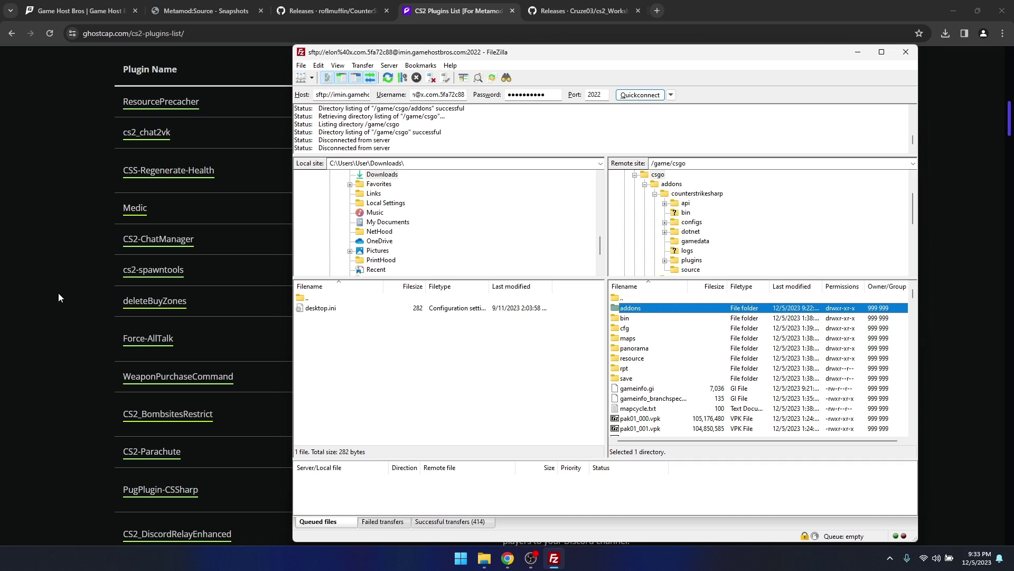
{"action": "left_click", "coordinate": [648, 391]}
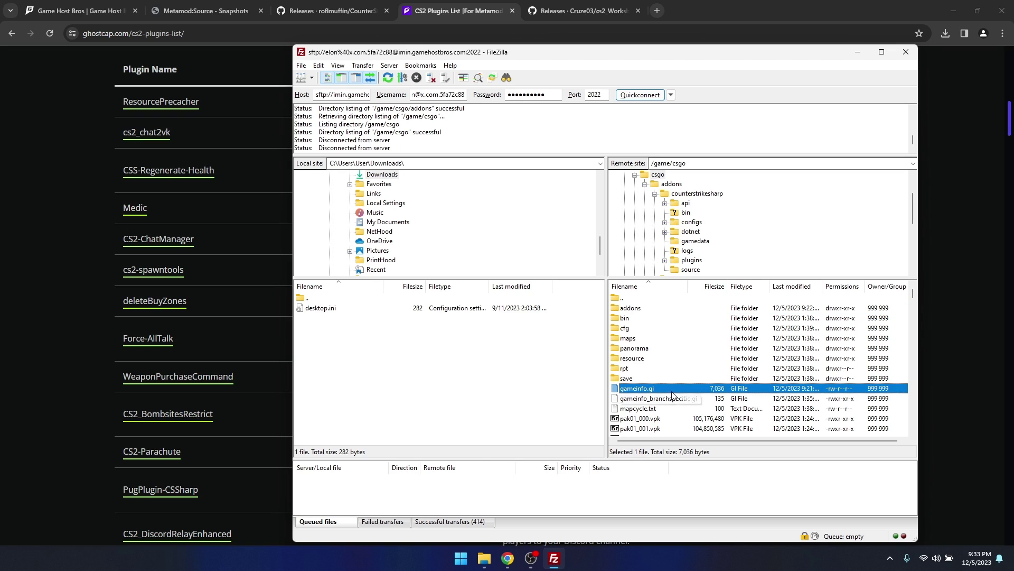